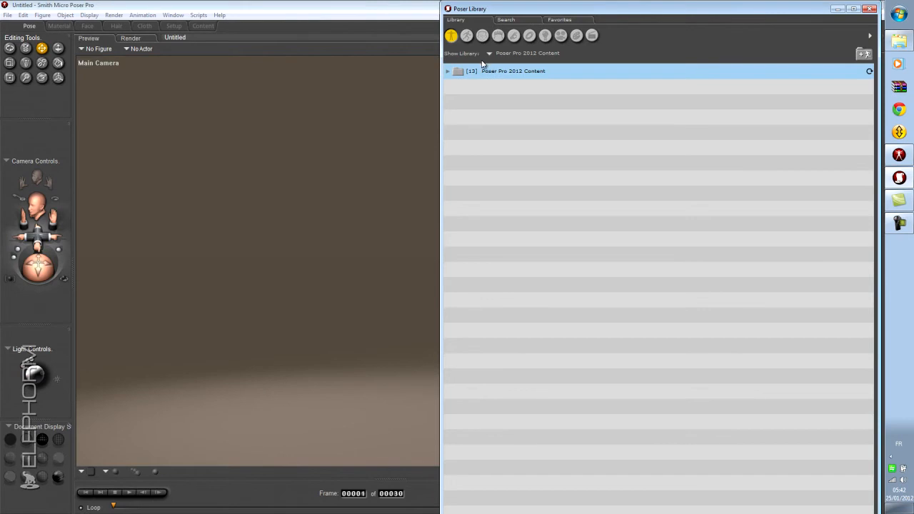
# Load the Michael 4 figure from the DAZ People folder of the figure library and preview it from all around.
pyautogui.click(449, 72)
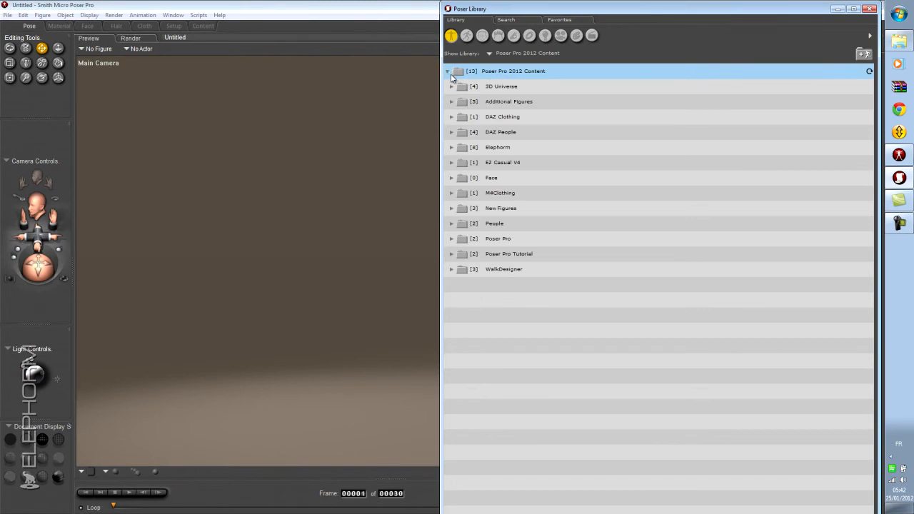
pyautogui.click(451, 132)
pyautogui.doubleClick(489, 166)
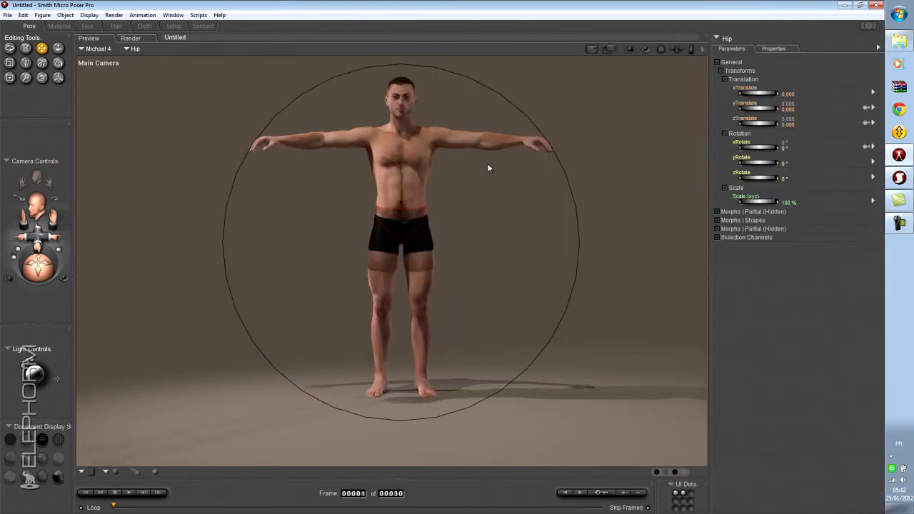
pyautogui.click(55, 202)
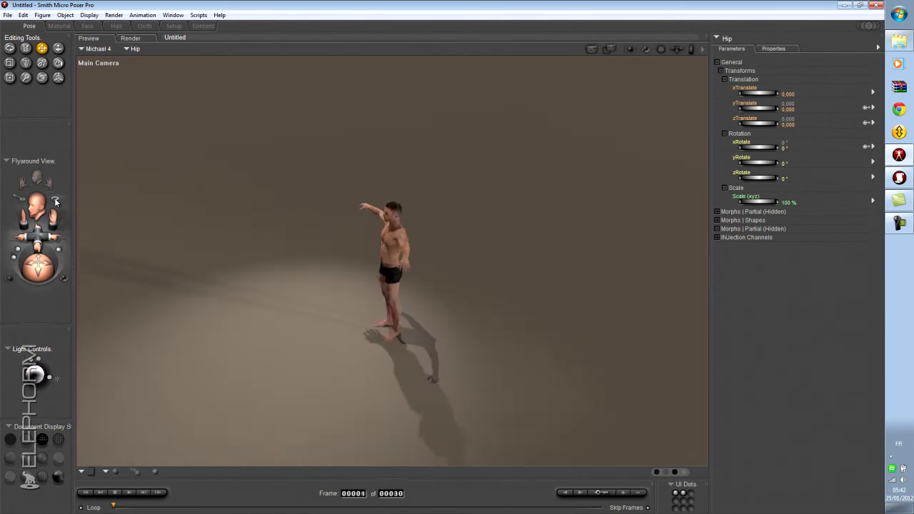
pyautogui.click(56, 202)
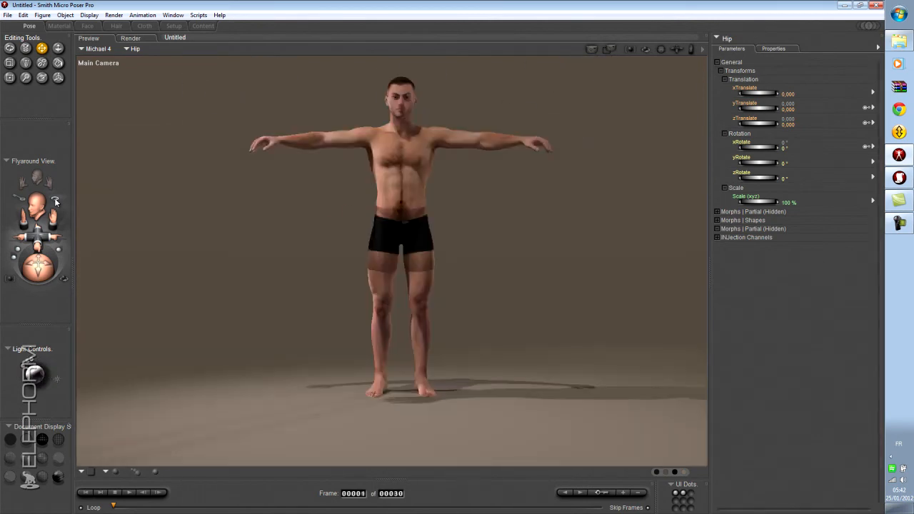
# Apply the INJ Morphs++ M4 injection from DAZ's Michael 4 Morph Injections folder in the pose library.
pyautogui.click(904, 177)
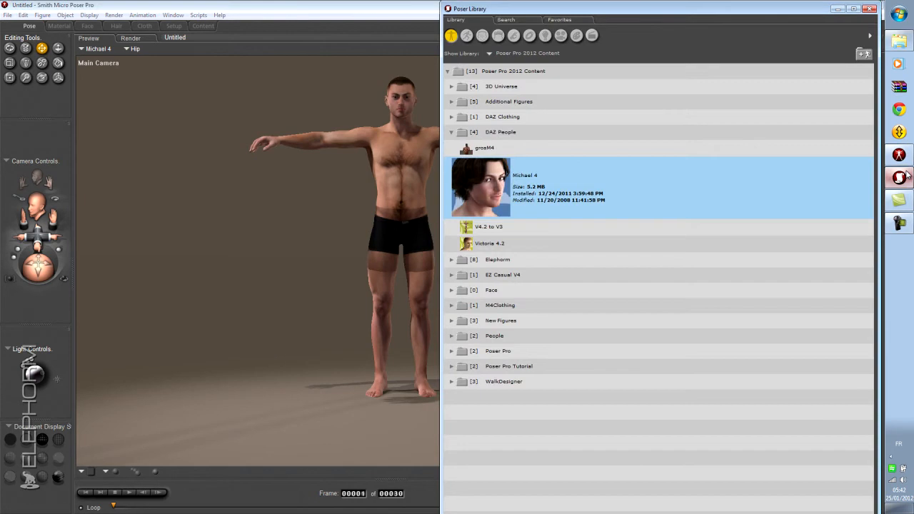
pyautogui.click(466, 35)
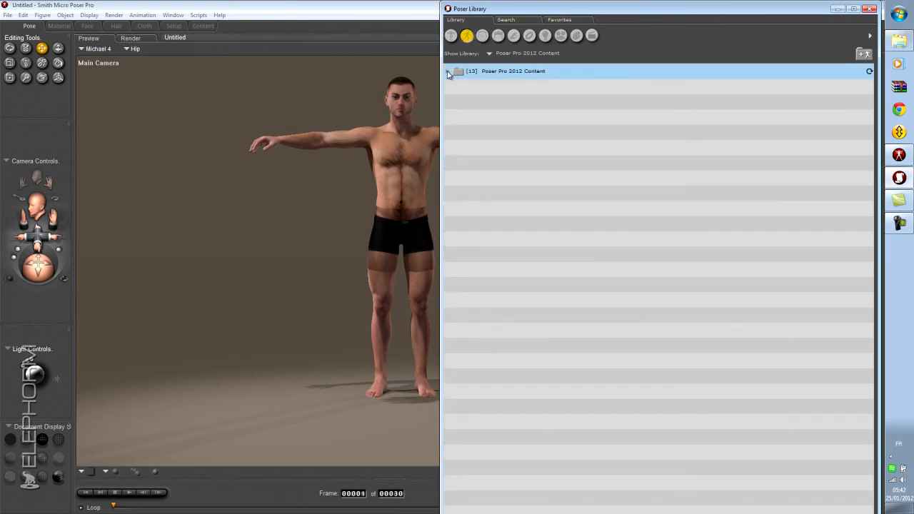
pyautogui.click(447, 72)
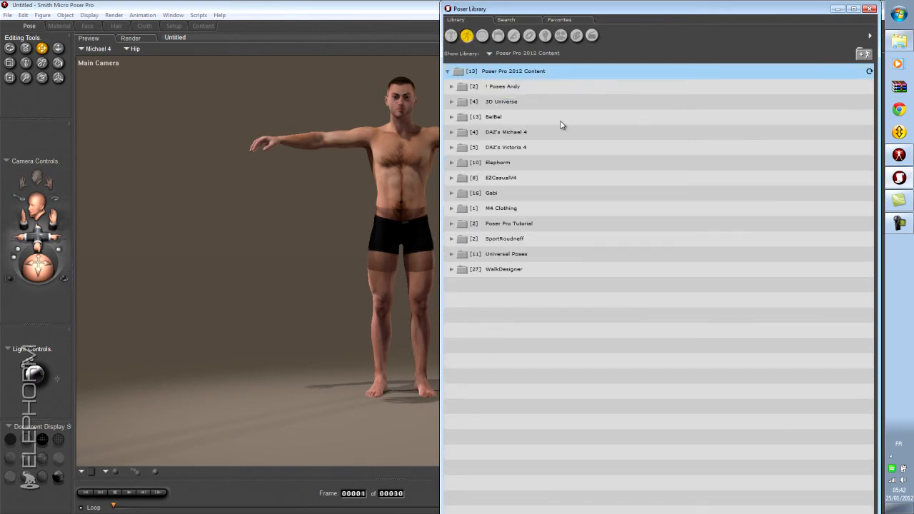
pyautogui.click(451, 132)
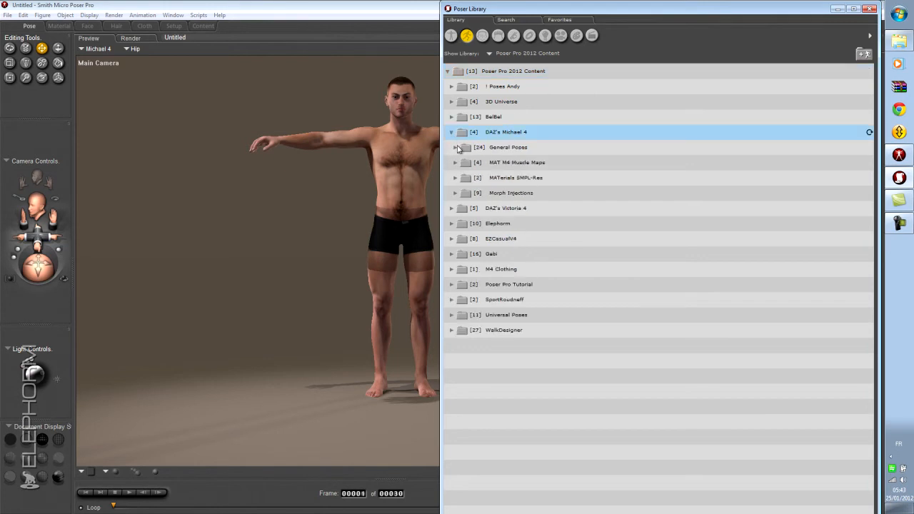
pyautogui.click(457, 194)
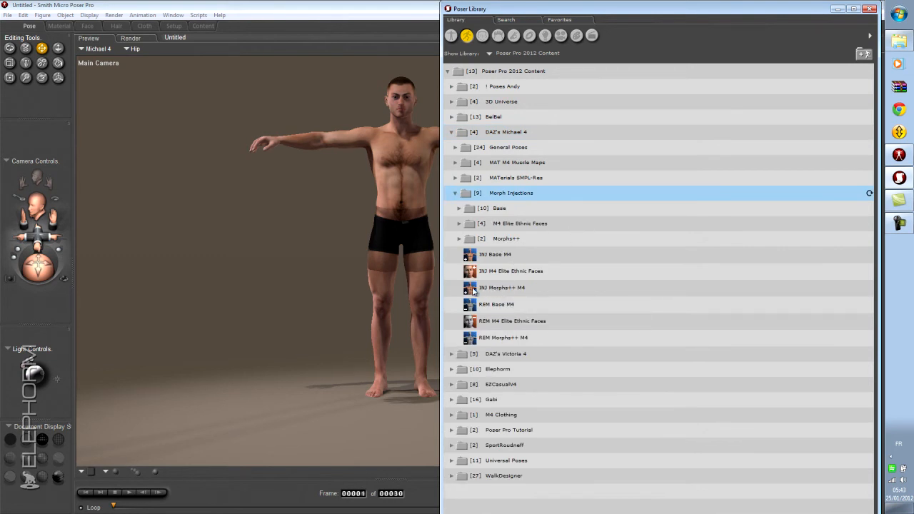
pyautogui.doubleClick(473, 289)
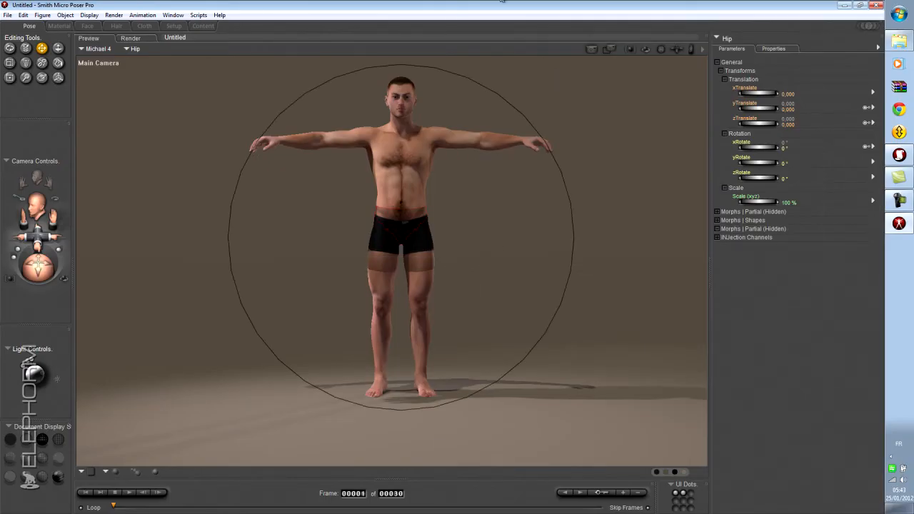
# Display the Morphs++ morphforms of Michael 4's Body and try out the ChestSize dial.
pyautogui.click(138, 50)
pyautogui.click(144, 53)
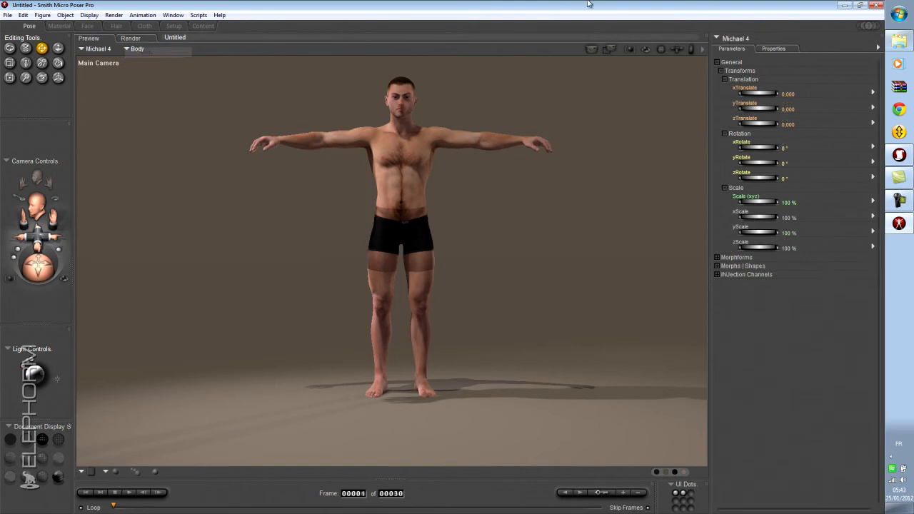
pyautogui.doubleClick(722, 258)
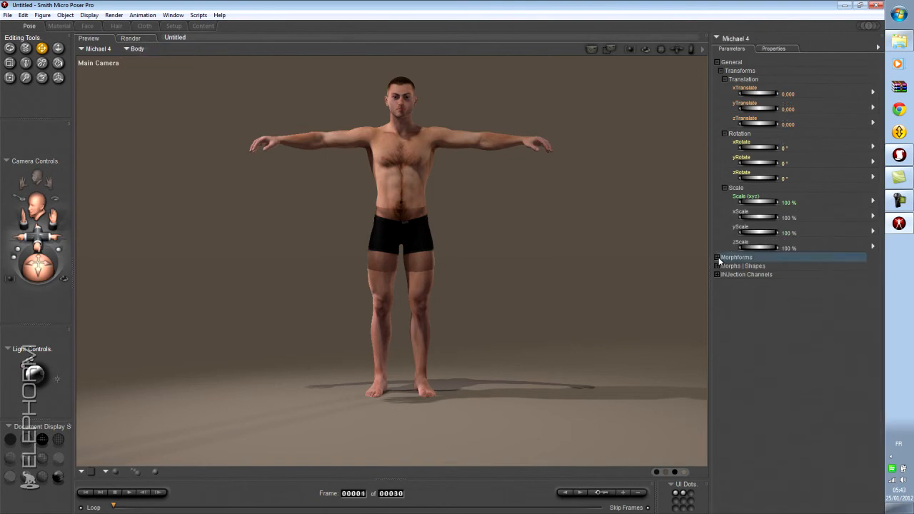
pyautogui.click(721, 267)
pyautogui.click(721, 266)
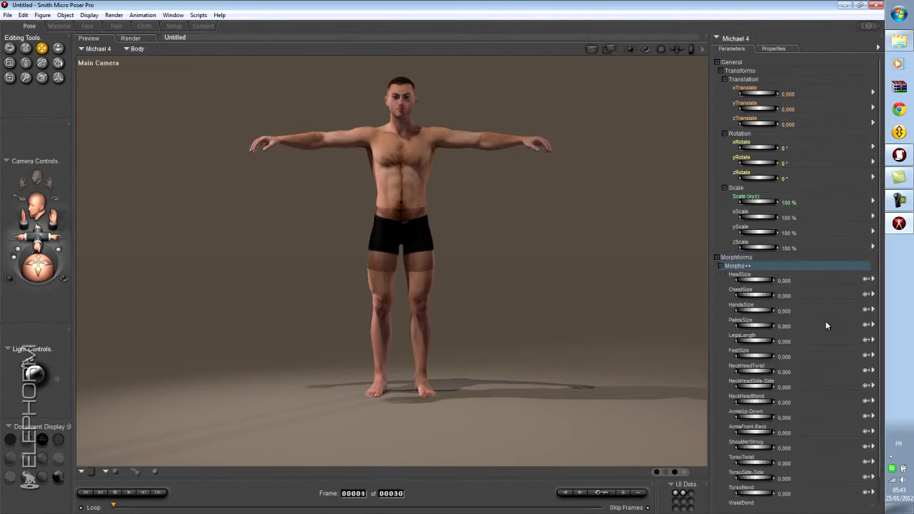
pyautogui.scroll(-1, 815, 334)
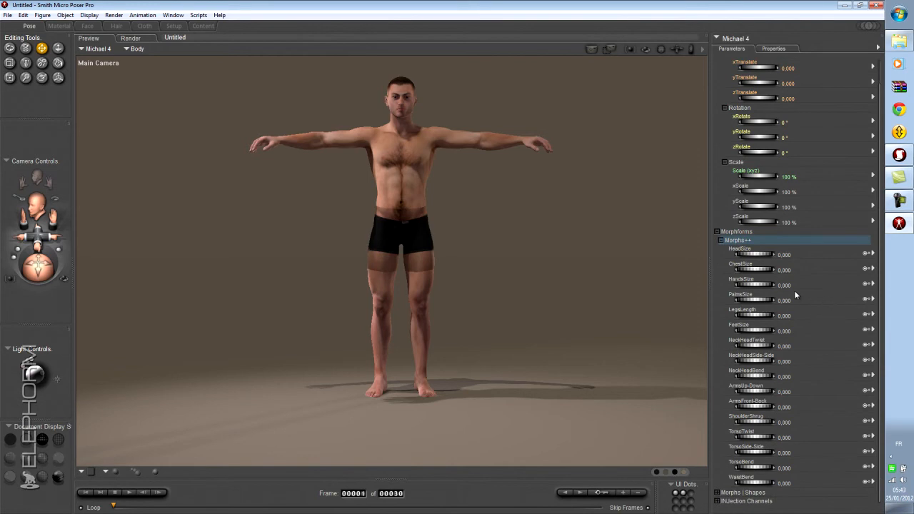
pyautogui.moveTo(760, 270)
pyautogui.mouseDown()
pyautogui.moveTo(769, 269)
pyautogui.moveTo(757, 270)
pyautogui.mouseUp()
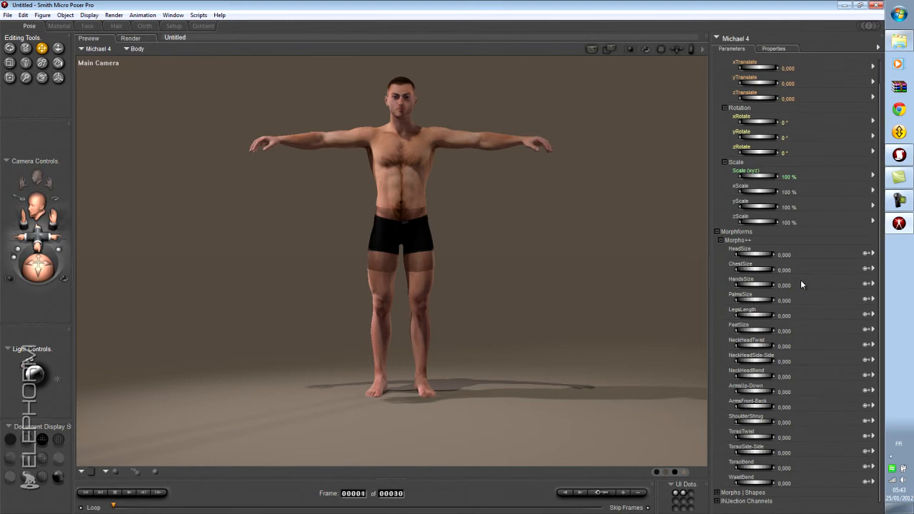
# Expand the Full Body shapes under Morphs++, try BodyBuilder at 1 and reset it to 0.
pyautogui.click(717, 492)
pyautogui.click(721, 492)
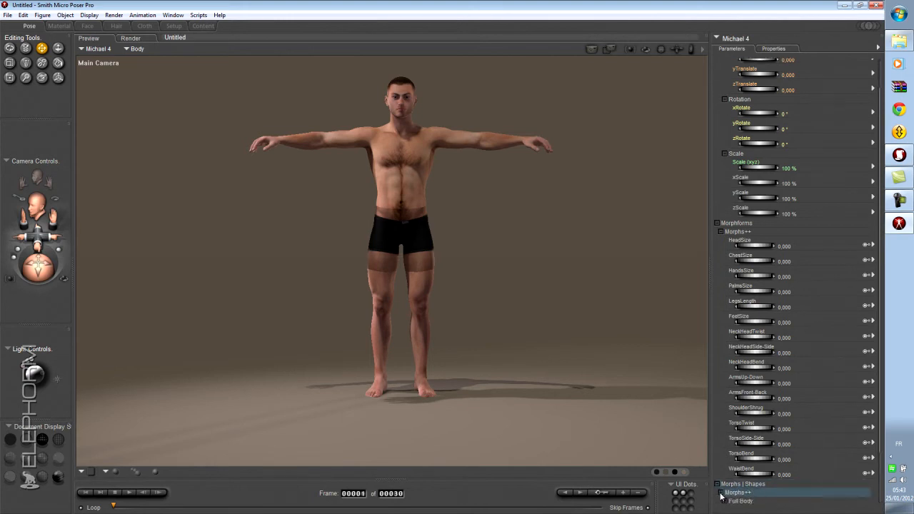
pyautogui.click(726, 441)
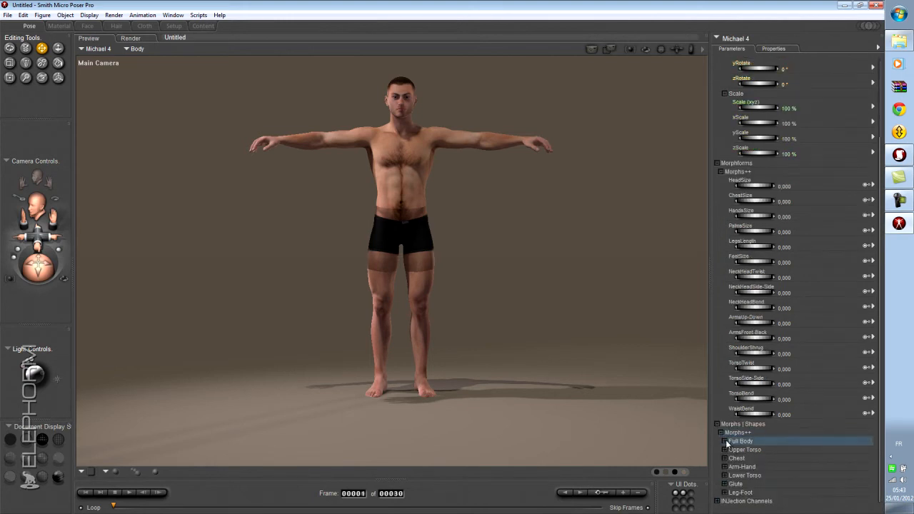
pyautogui.click(782, 288)
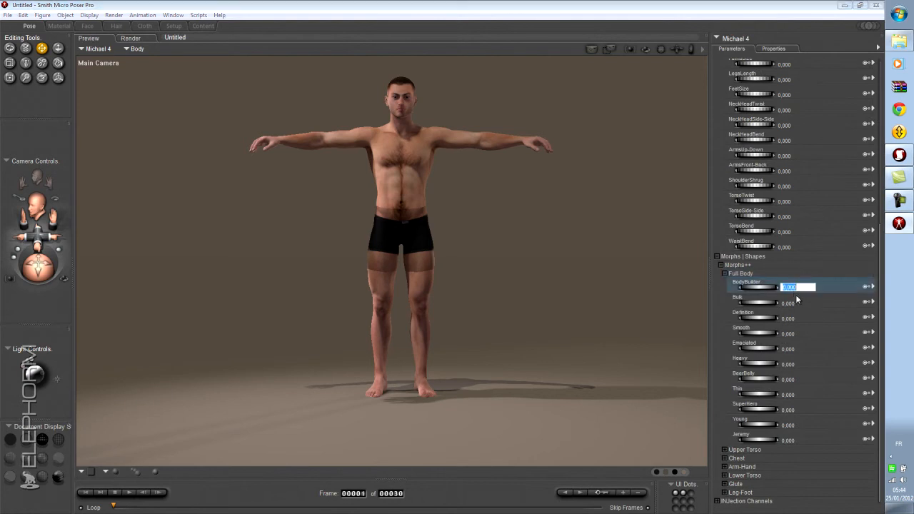
pyautogui.write('1')
pyautogui.press('Return')
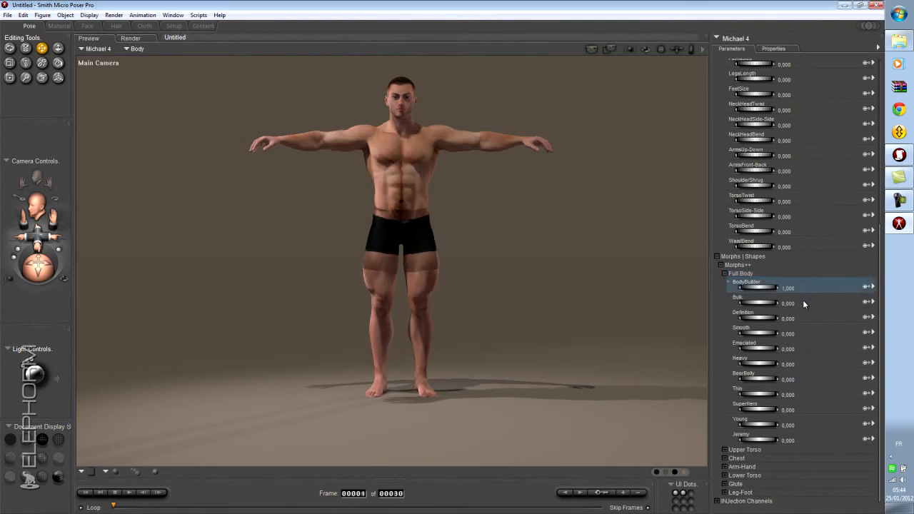
pyautogui.click(789, 288)
pyautogui.write('0')
pyautogui.press('Return')
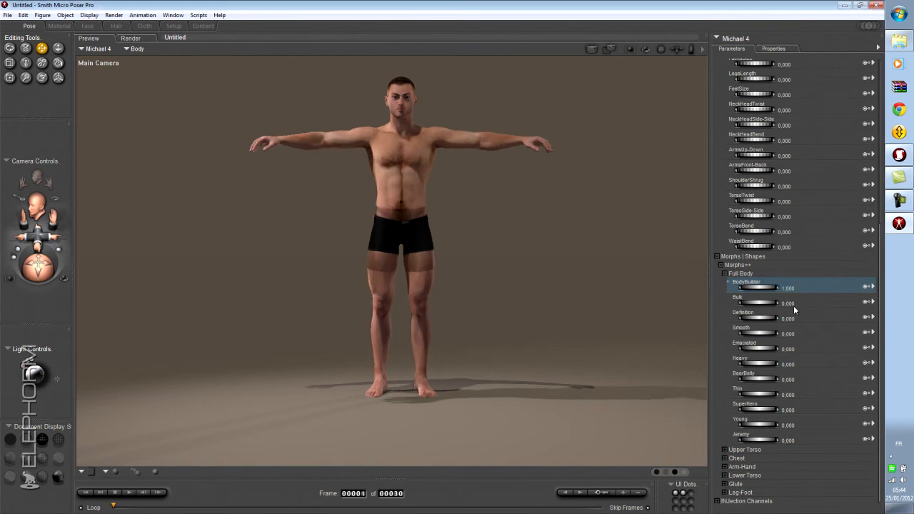
# Try the Bulk full-body morph at 1, and reset it to 0.
pyautogui.click(789, 303)
pyautogui.write('1')
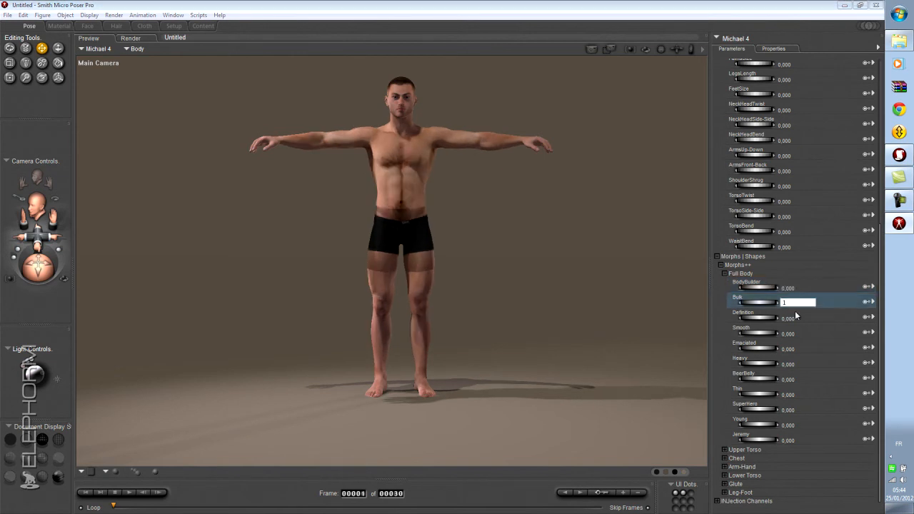
pyautogui.press('Return')
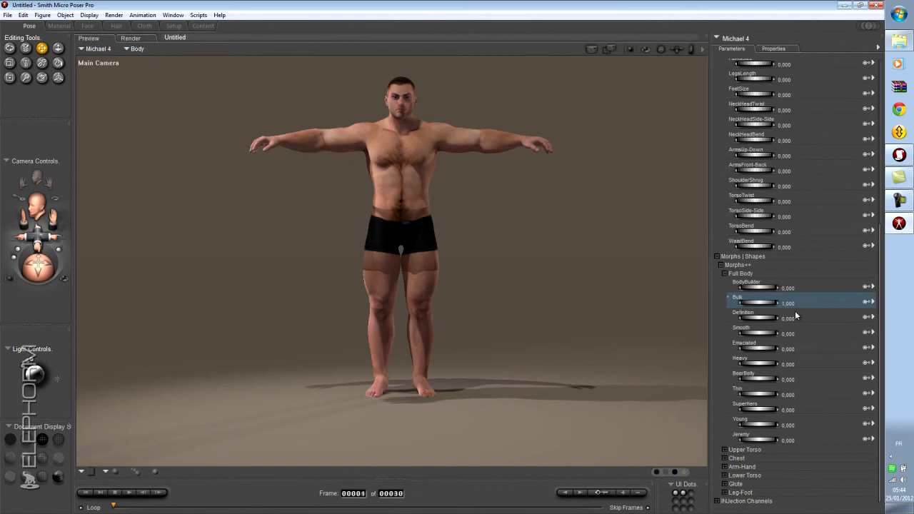
pyautogui.click(789, 304)
pyautogui.write('0')
# Try the Definition full-body morph at 1, inspect the figure more closely, and reset the morph to 0.
pyautogui.press('Tab')
pyautogui.write('1')
pyautogui.press('Return')
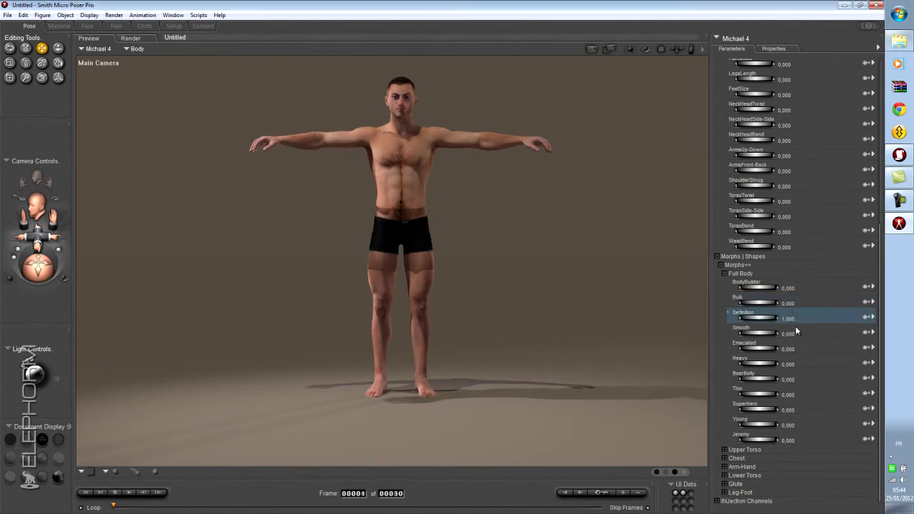
pyautogui.moveTo(676, 62); pyautogui.dragTo(691, 43)
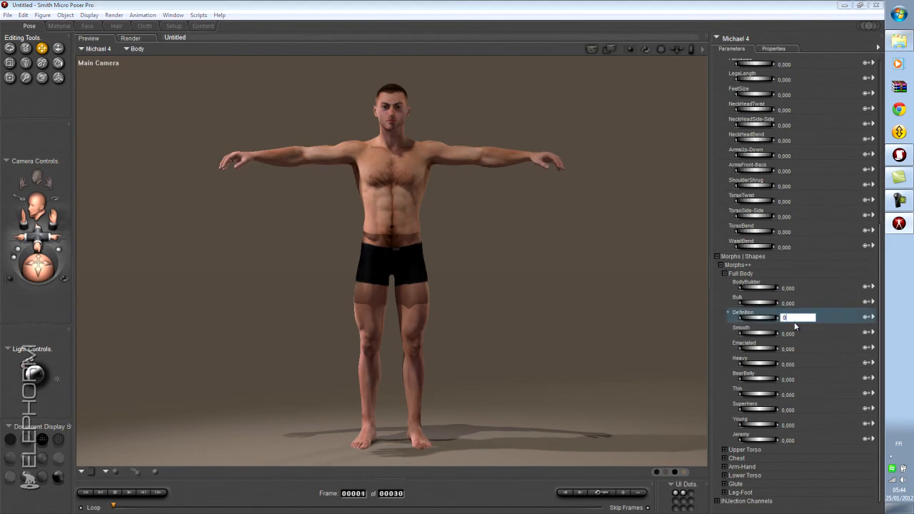
pyautogui.press('Return')
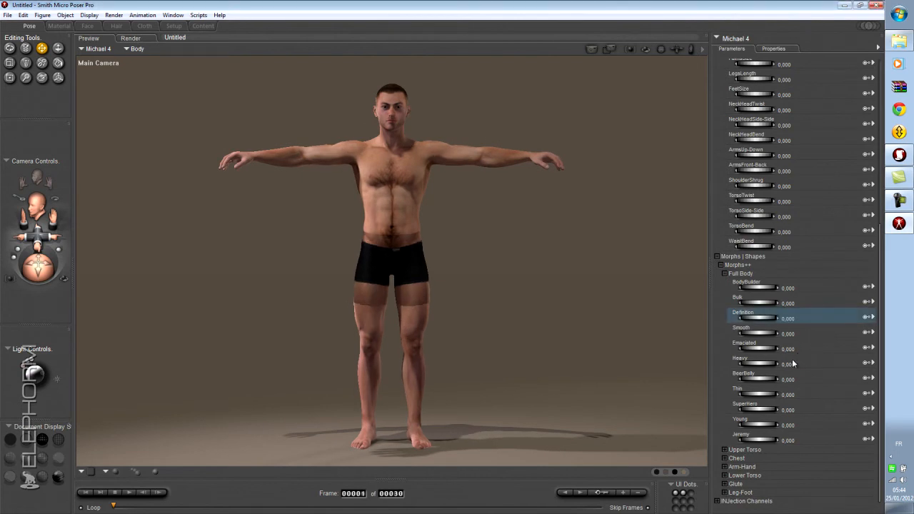
# Try the Heavy full-body morph at 1, and reset it to 0.
pyautogui.click(788, 366)
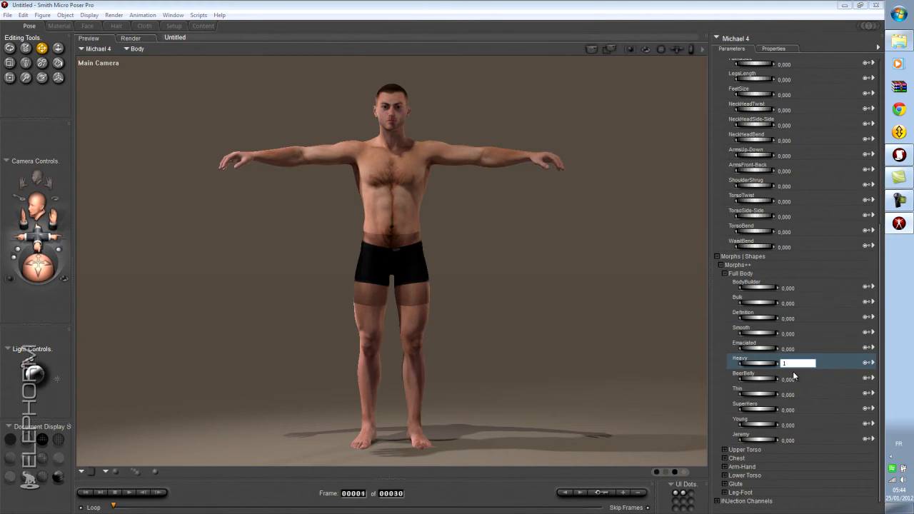
pyautogui.press('Return')
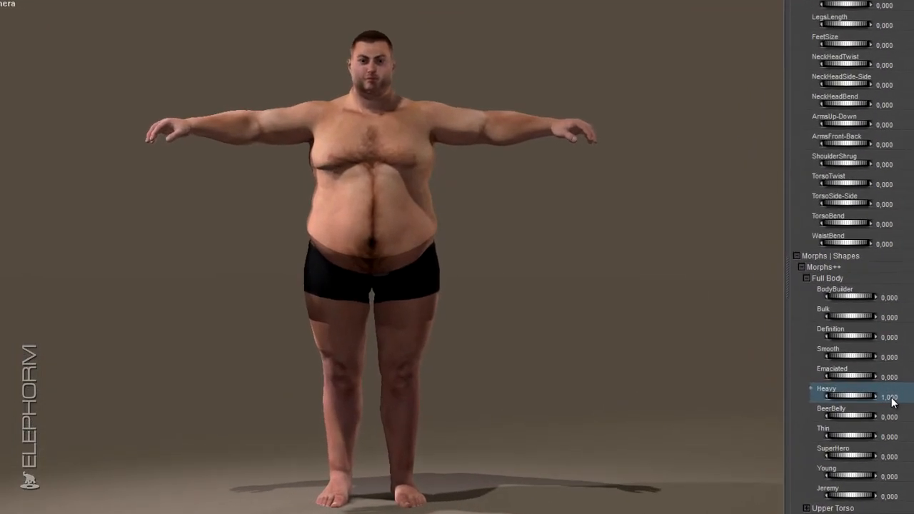
pyautogui.click(891, 397)
pyautogui.write('0')
pyautogui.press('Return')
# Try the SuperHero full-body morph at 1, and reset it to 0.
pyautogui.click(892, 461)
pyautogui.write('1')
pyautogui.press('Return')
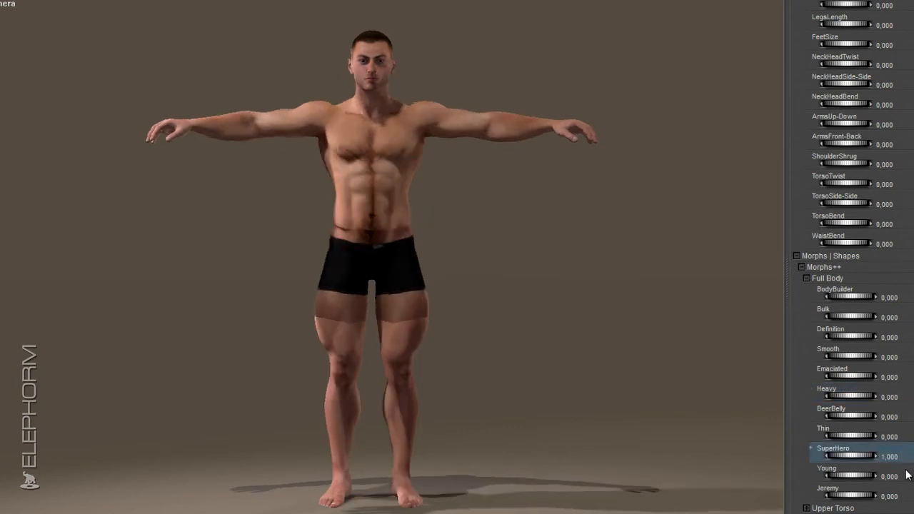
pyautogui.click(898, 456)
pyautogui.write('0')
pyautogui.press('Return')
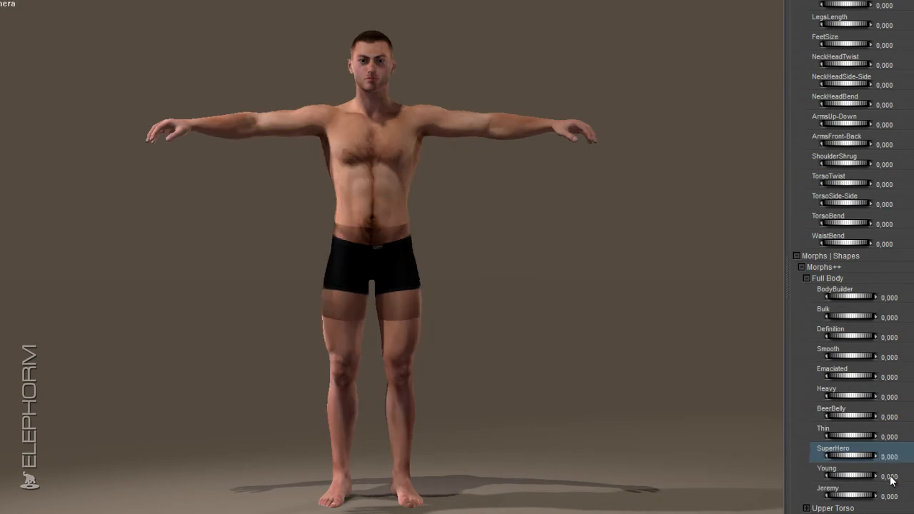
# Try the Young full-body morph at 1, inspect the figure from all around, and reset the morph to 0.
pyautogui.click(891, 476)
pyautogui.write('1')
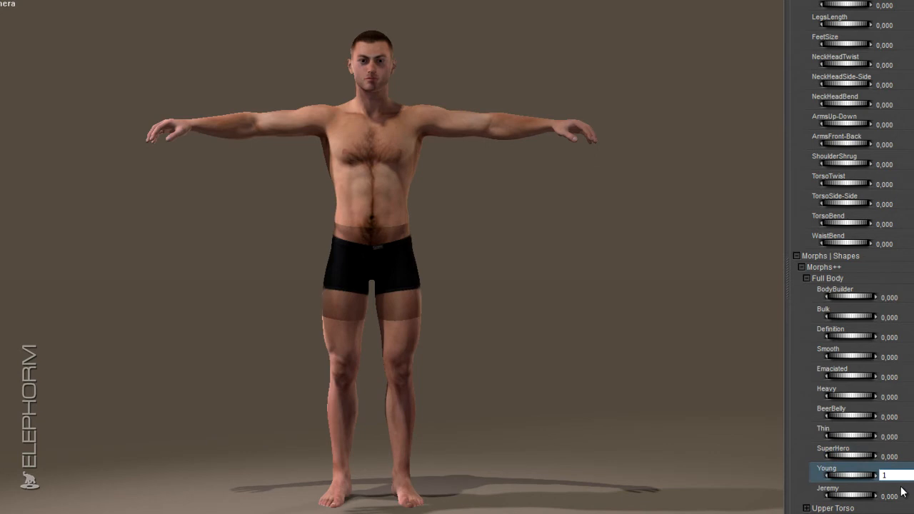
pyautogui.press('Return')
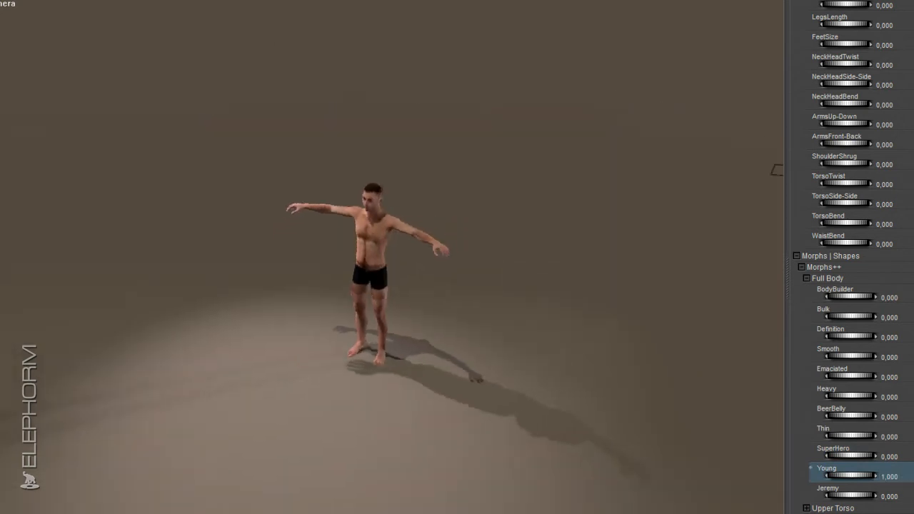
pyautogui.moveTo(500, 257); pyautogui.dragTo(307, 263)
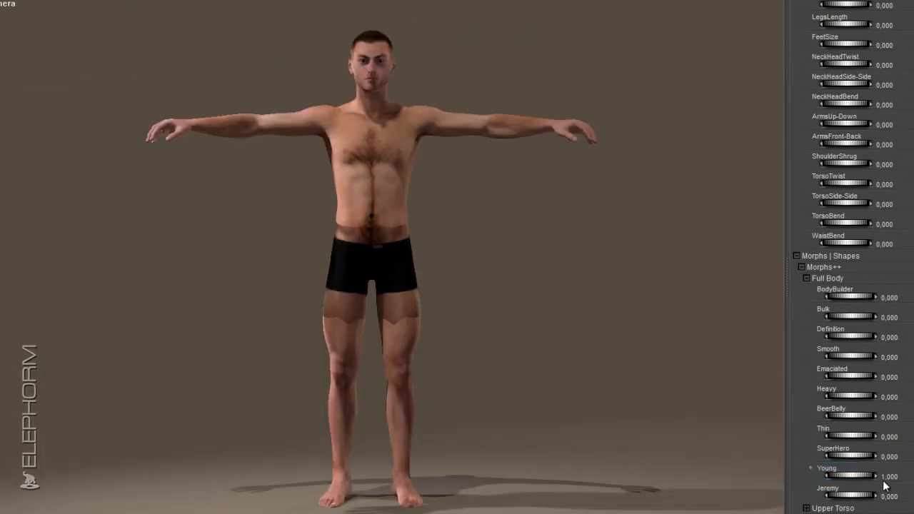
pyautogui.click(890, 477)
pyautogui.press('Return')
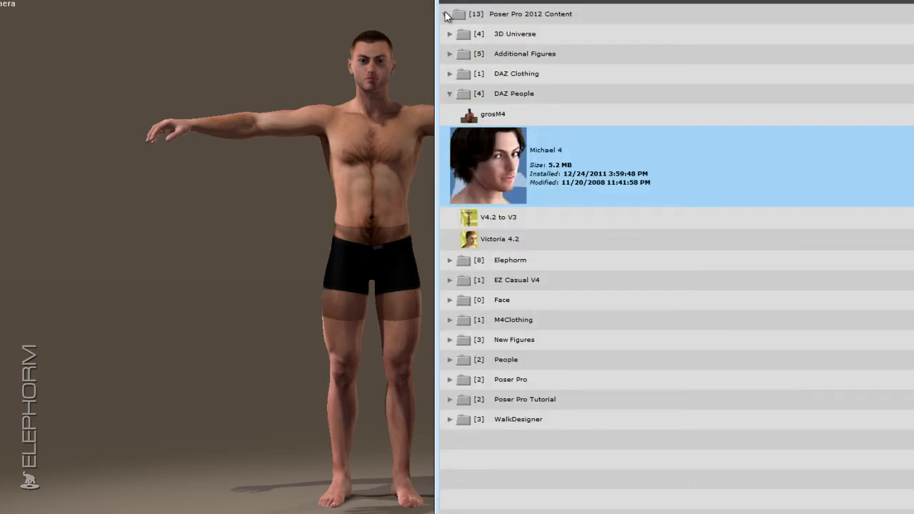
# Load the TankTop from the M4 Basic Wear folder of M4Clothing in the figure library.
pyautogui.click(448, 96)
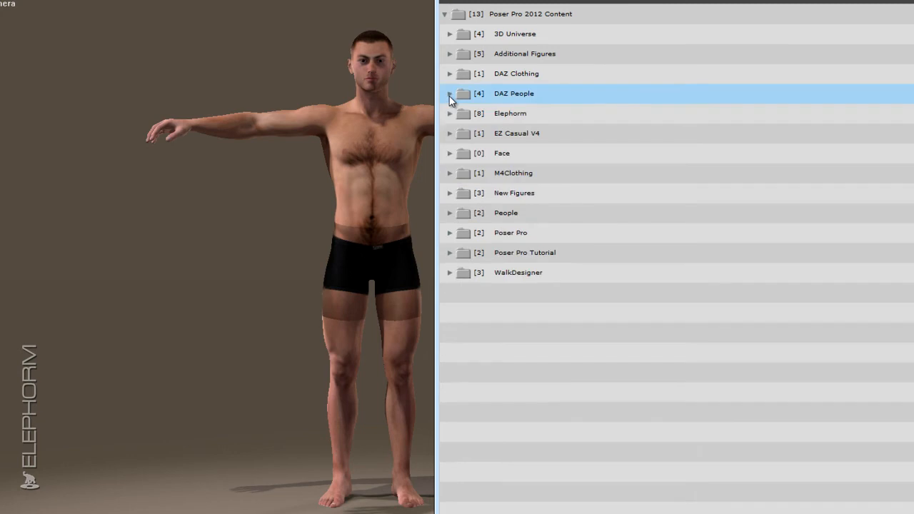
pyautogui.click(449, 174)
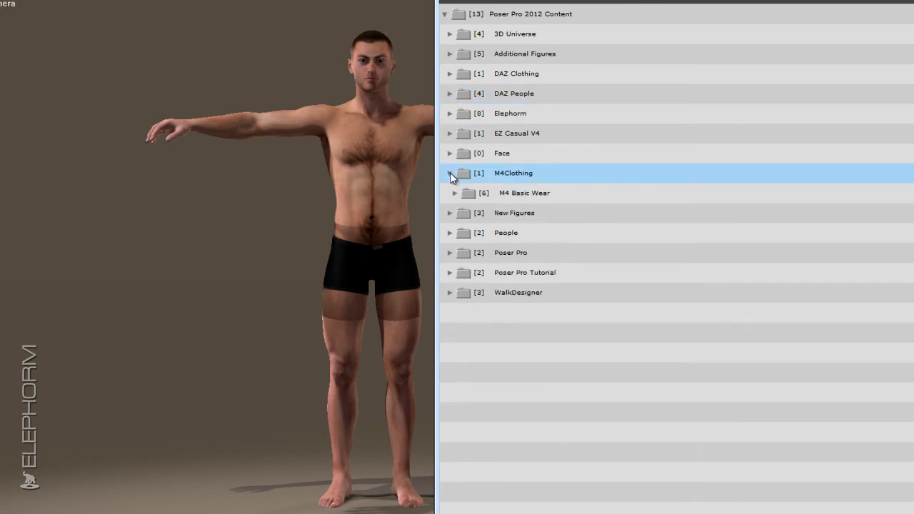
pyautogui.click(457, 193)
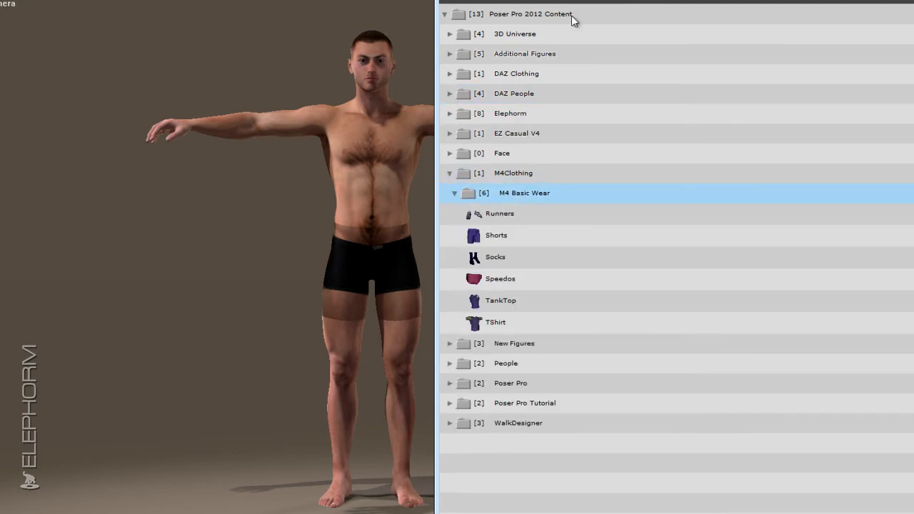
pyautogui.click(500, 301)
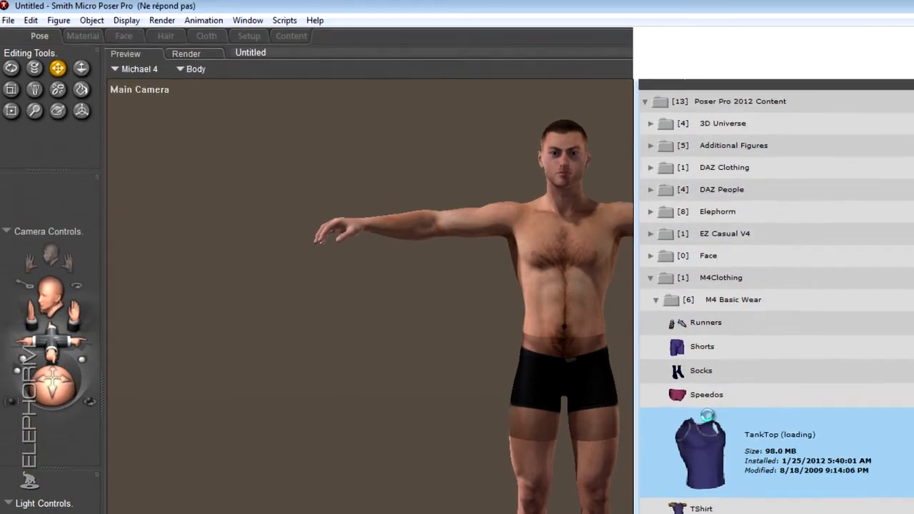
# Conform the TankTop to the Michael 4 figure.
pyautogui.click(58, 19)
pyautogui.click(76, 75)
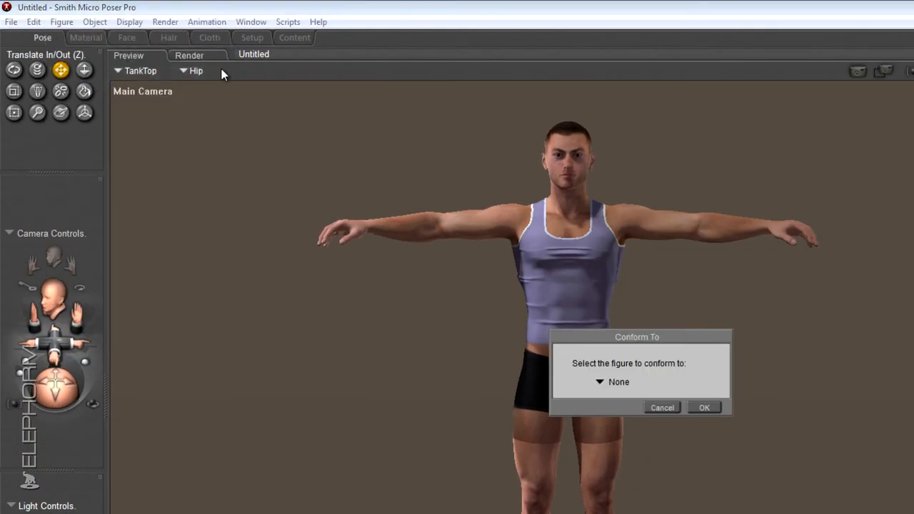
pyautogui.click(618, 381)
pyautogui.click(642, 407)
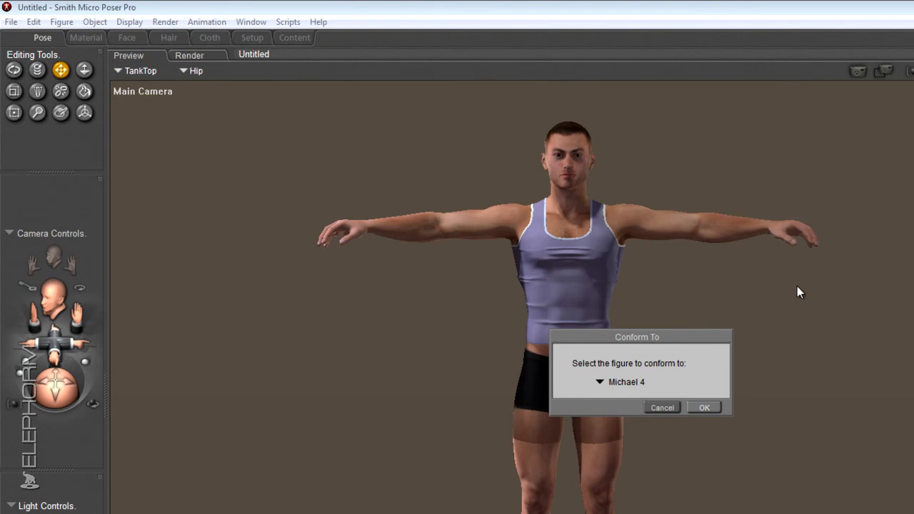
pyautogui.press('Return')
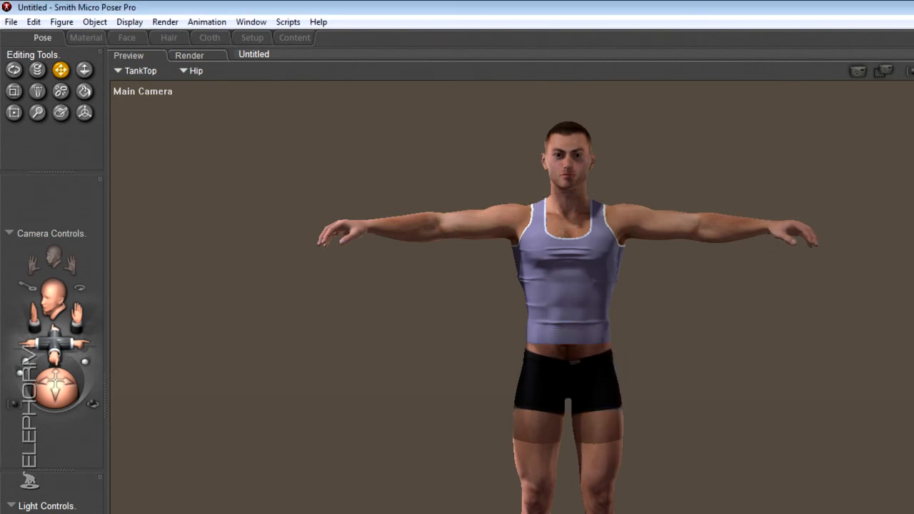
# Load the Shorts from the M4 Basic Wear folder and conform them to Michael 4.
pyautogui.doubleClick(732, 350)
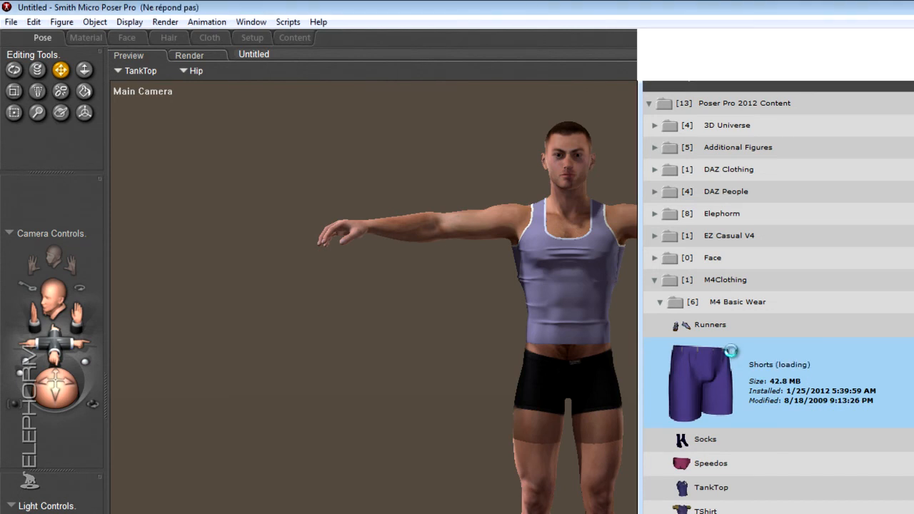
pyautogui.click(68, 22)
pyautogui.click(87, 71)
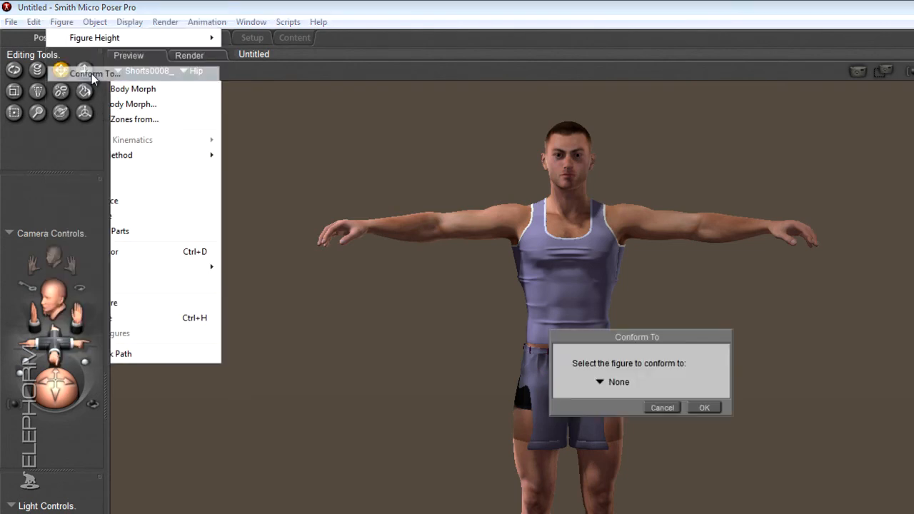
pyautogui.click(626, 382)
pyautogui.click(643, 407)
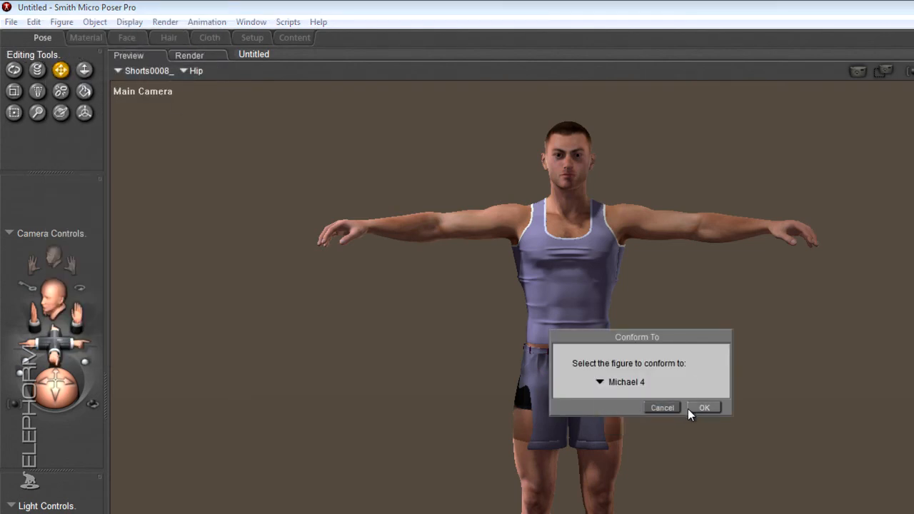
pyautogui.click(704, 407)
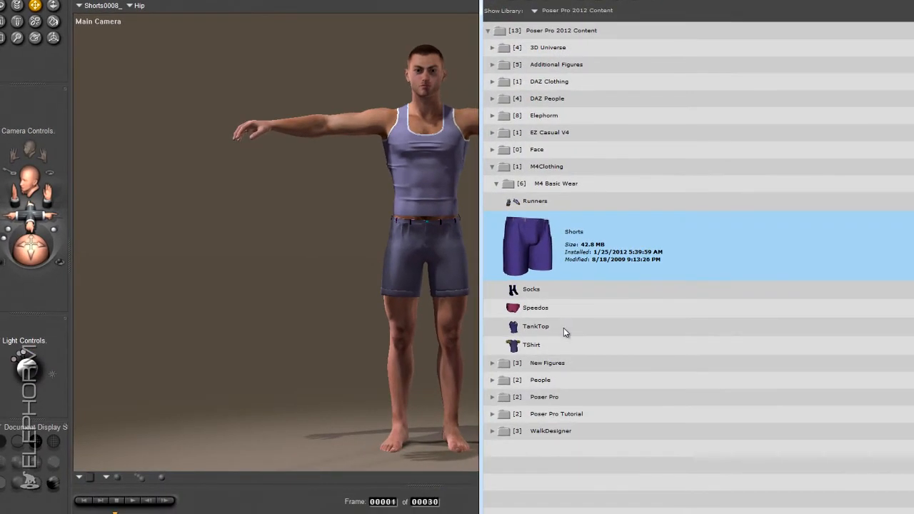
# Load the Runners from the M4 Basic Wear folder and conform them to Michael 4.
pyautogui.click(555, 207)
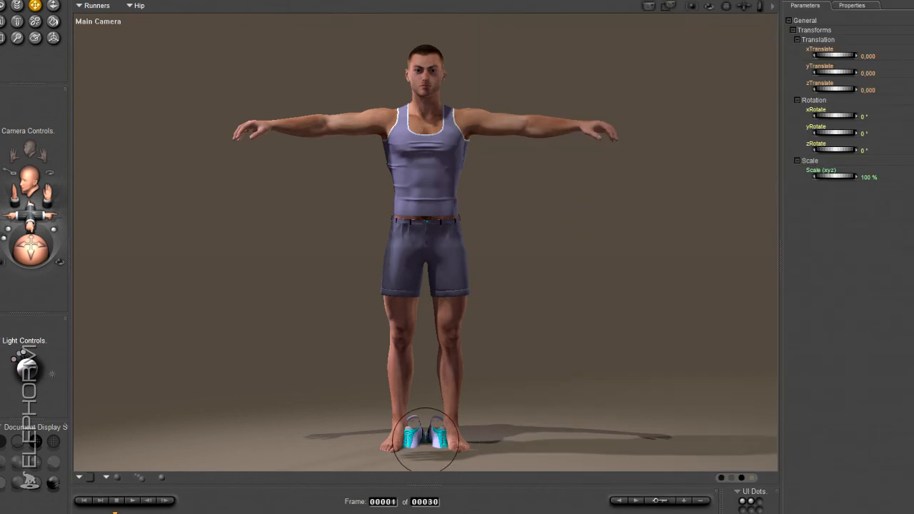
pyautogui.click(47, 15)
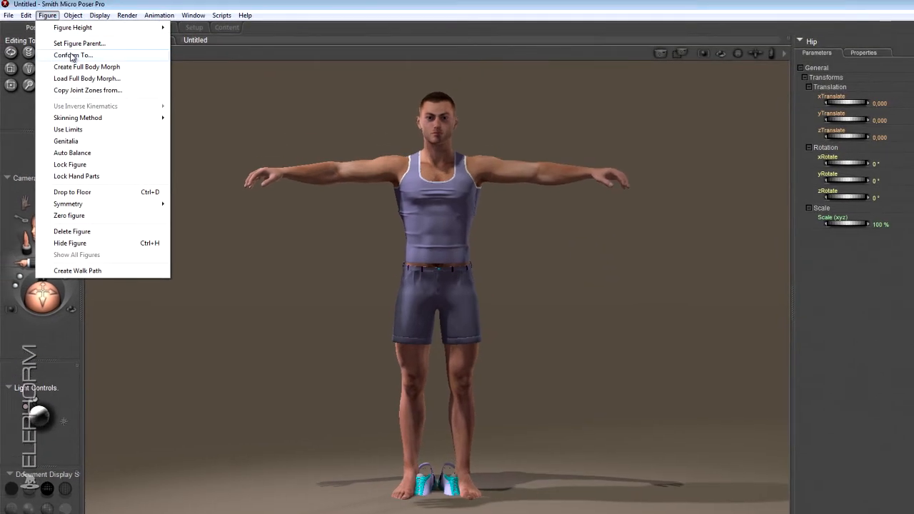
pyautogui.click(63, 52)
pyautogui.click(459, 293)
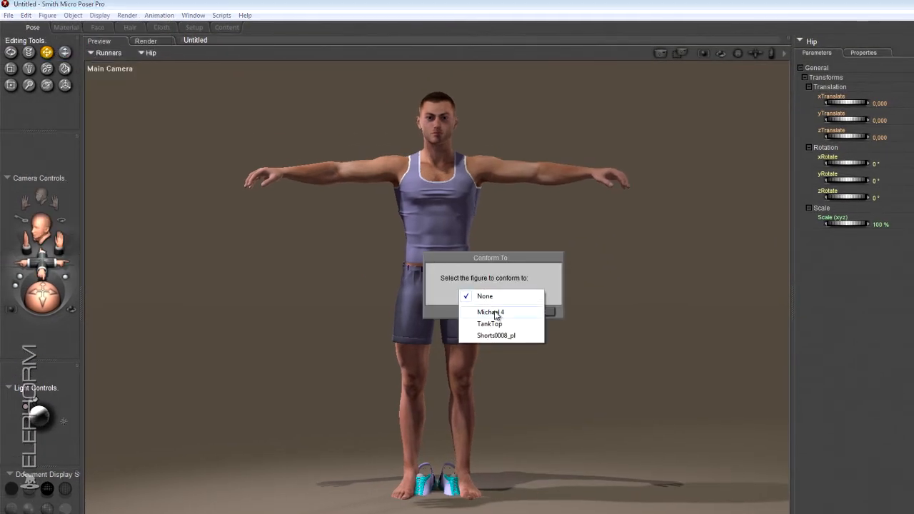
pyautogui.click(500, 312)
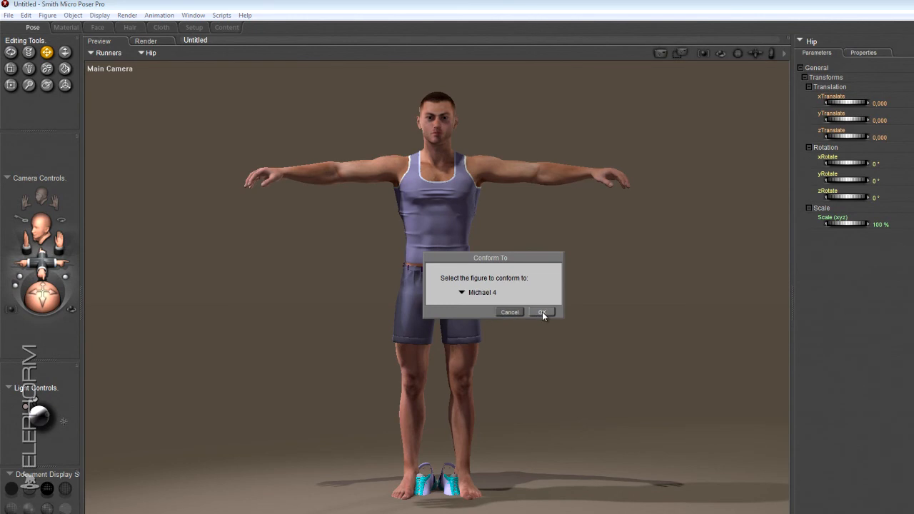
pyautogui.click(542, 311)
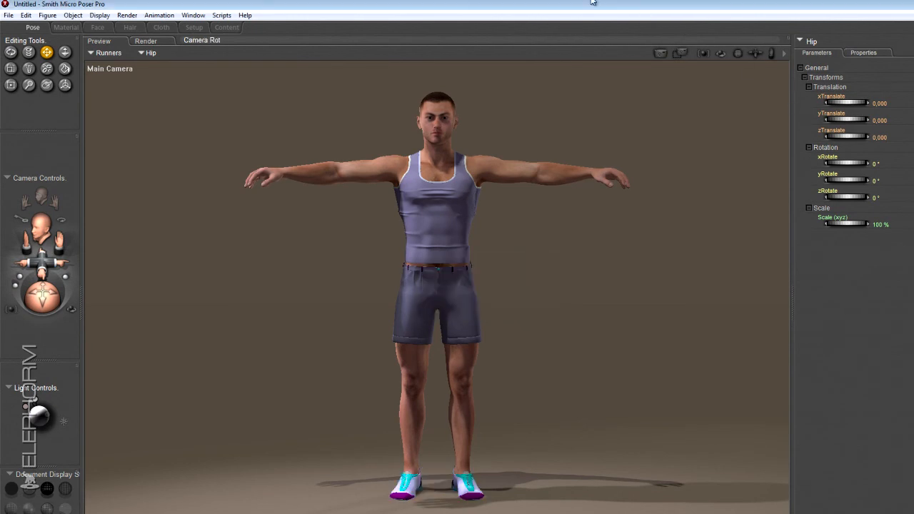
# In the Material room, set the Diffuse_Color of the TankTop's Top material to red.
pyautogui.click(74, 26)
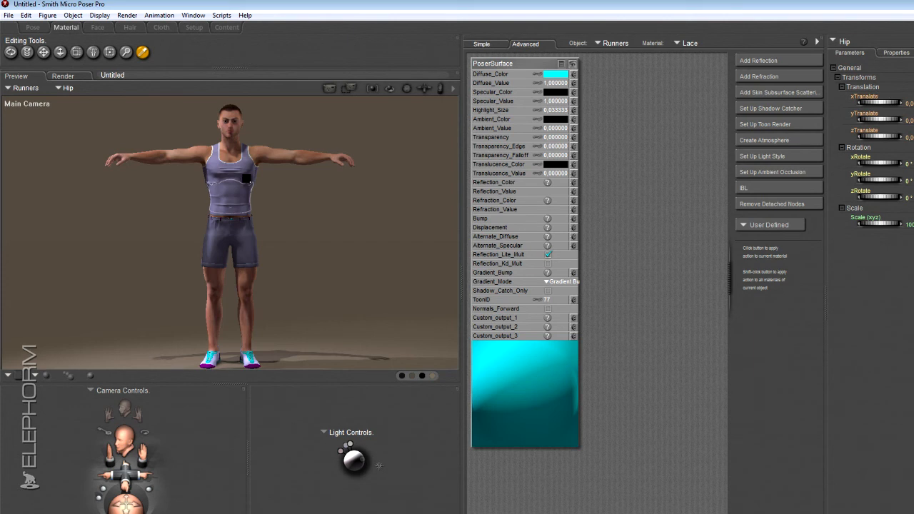
pyautogui.click(243, 182)
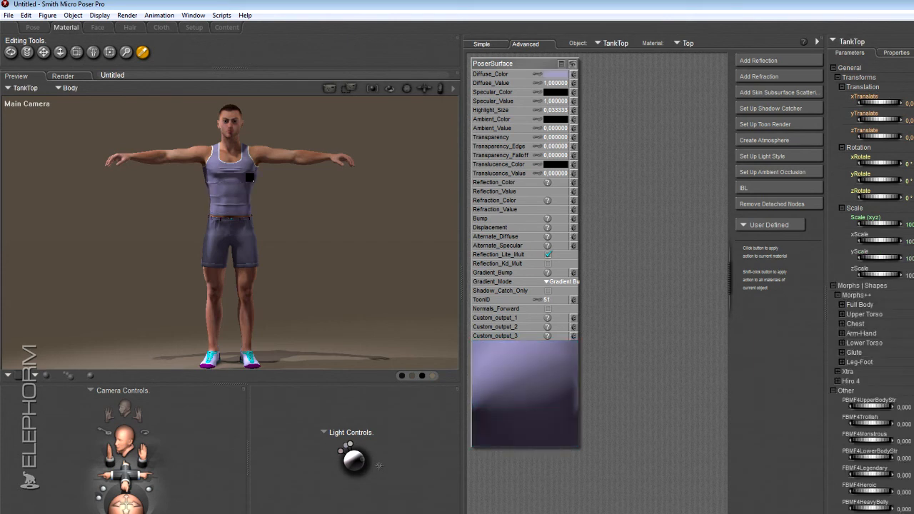
pyautogui.click(556, 74)
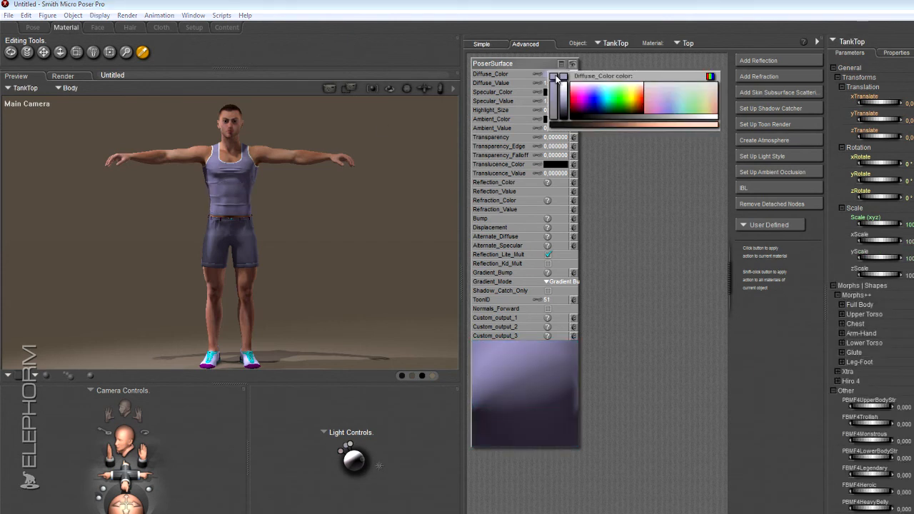
pyautogui.click(642, 107)
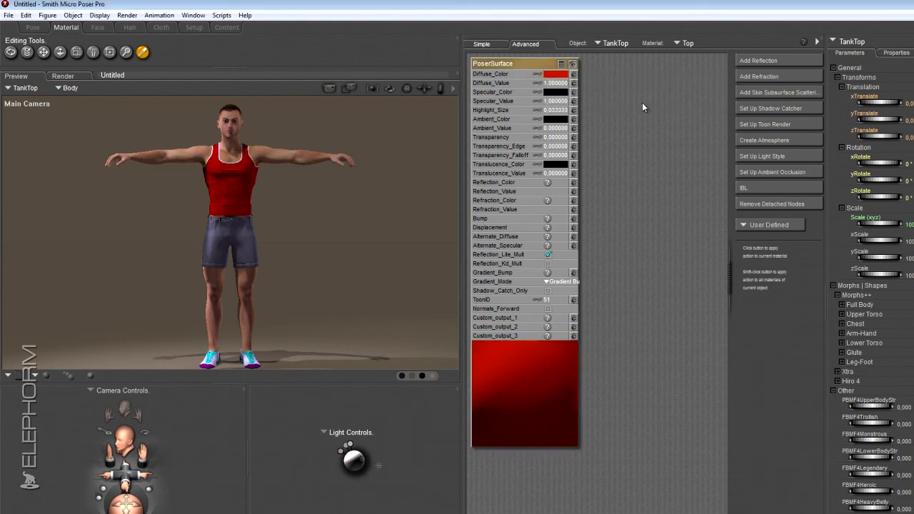
# Recolor the shorts' Pants material, trying a white Diffuse_Color before setting it to grey.
pyautogui.click(255, 239)
pyautogui.click(560, 74)
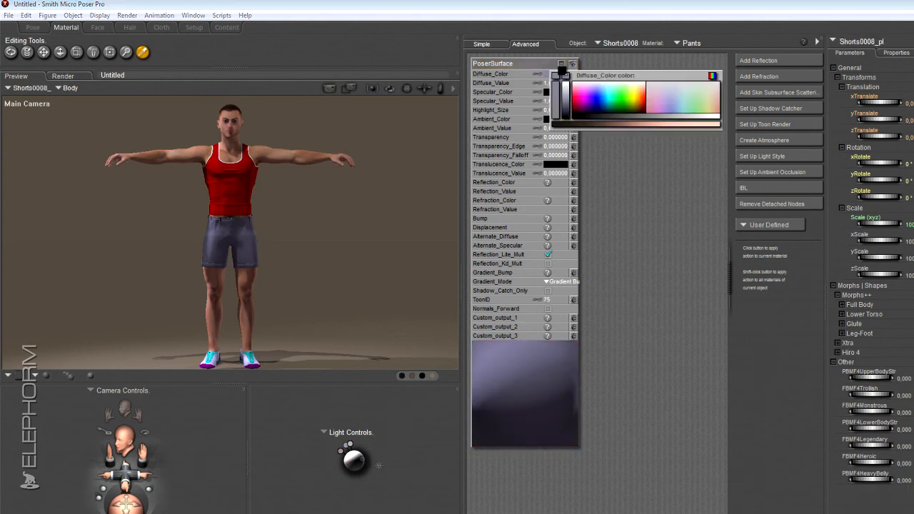
pyautogui.click(567, 85)
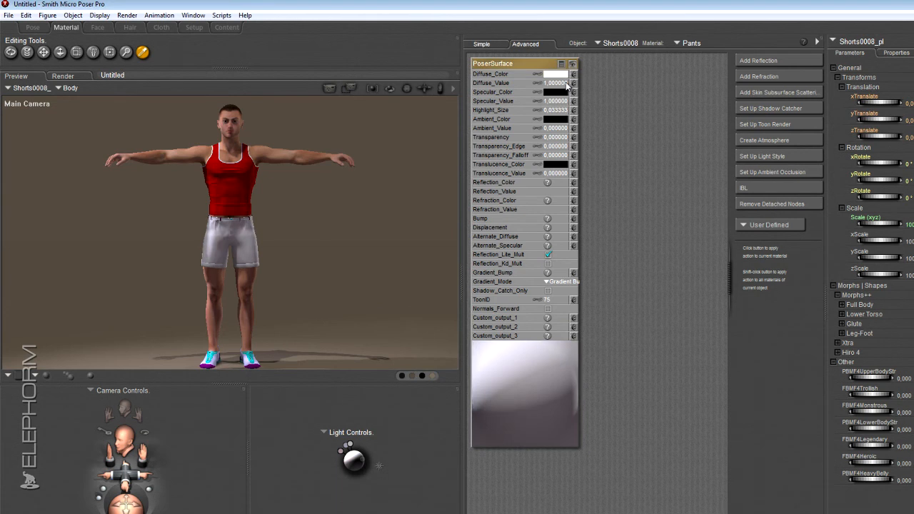
pyautogui.moveTo(415, 89)
pyautogui.mouseDown()
pyautogui.moveTo(435, 88)
pyautogui.moveTo(400, 93)
pyautogui.mouseUp()
pyautogui.click(557, 74)
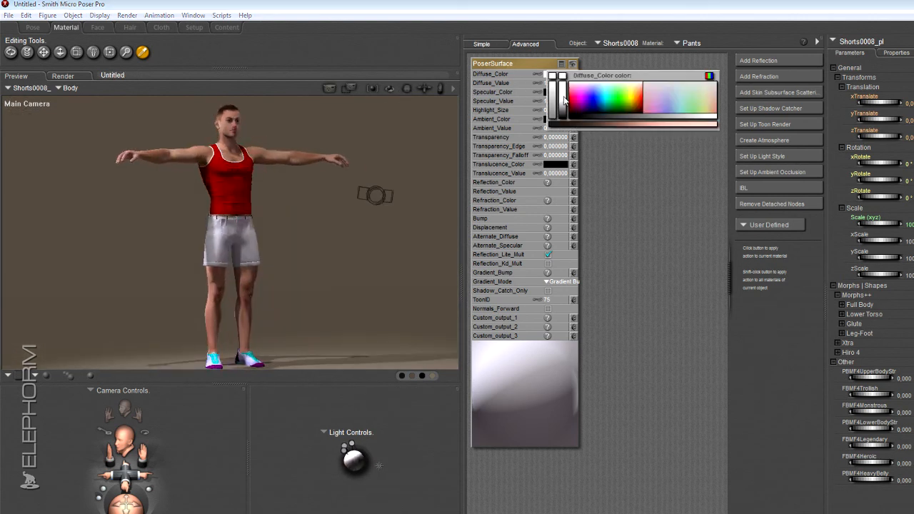
pyautogui.click(565, 103)
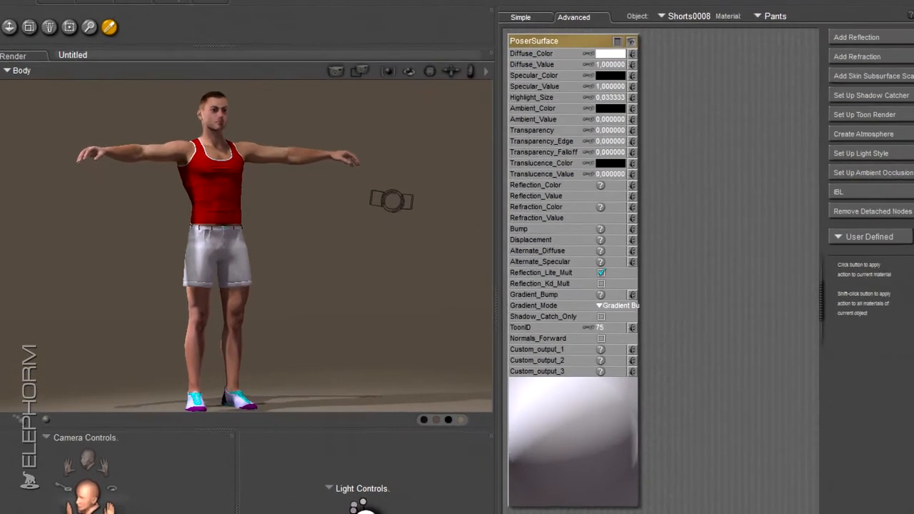
pyautogui.click(632, 49)
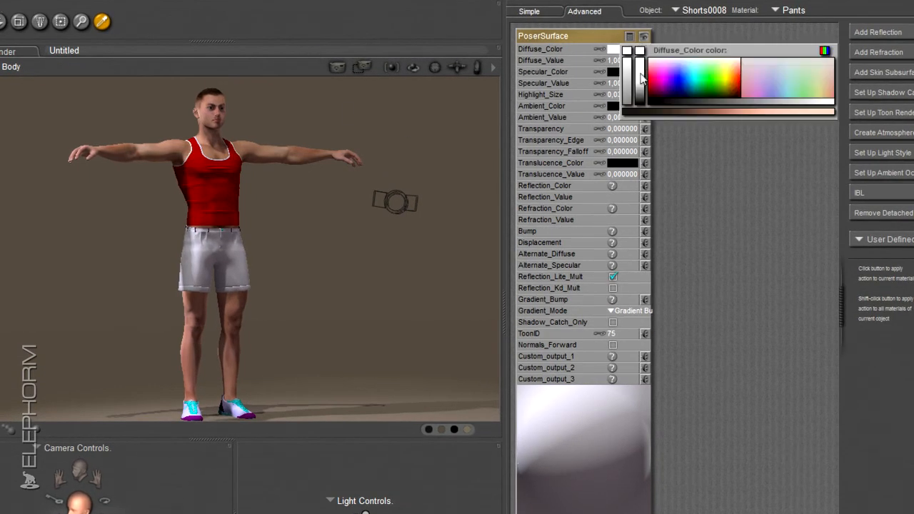
pyautogui.click(641, 98)
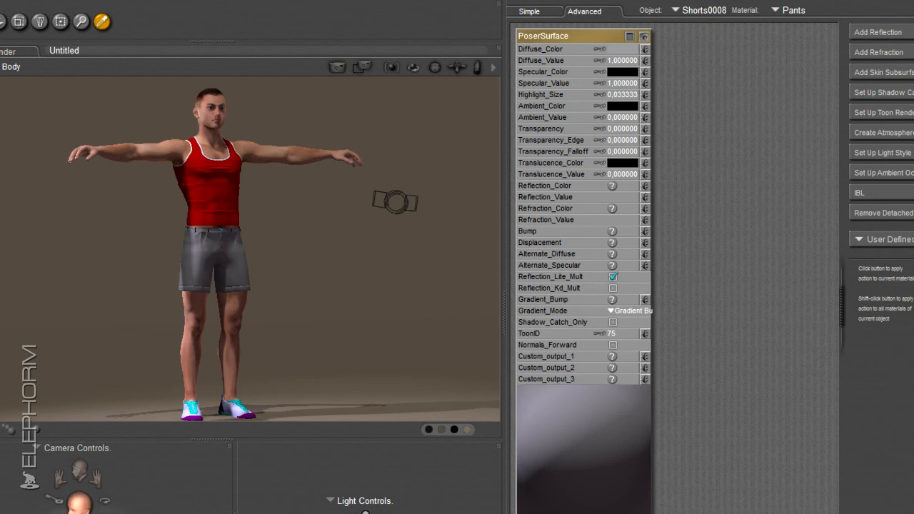
# Return to the Pose room with Michael 4's left foot selected, and show the Pose category of the library.
pyautogui.click(35, 31)
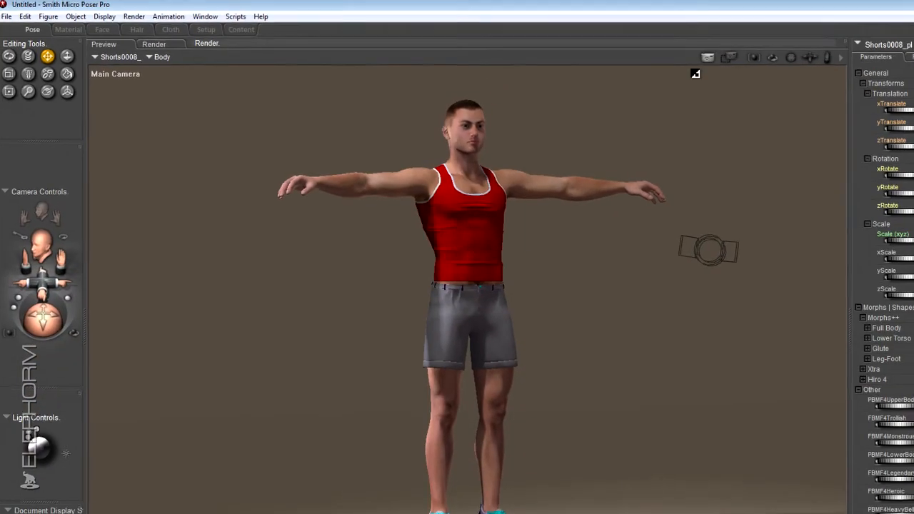
pyautogui.click(495, 501)
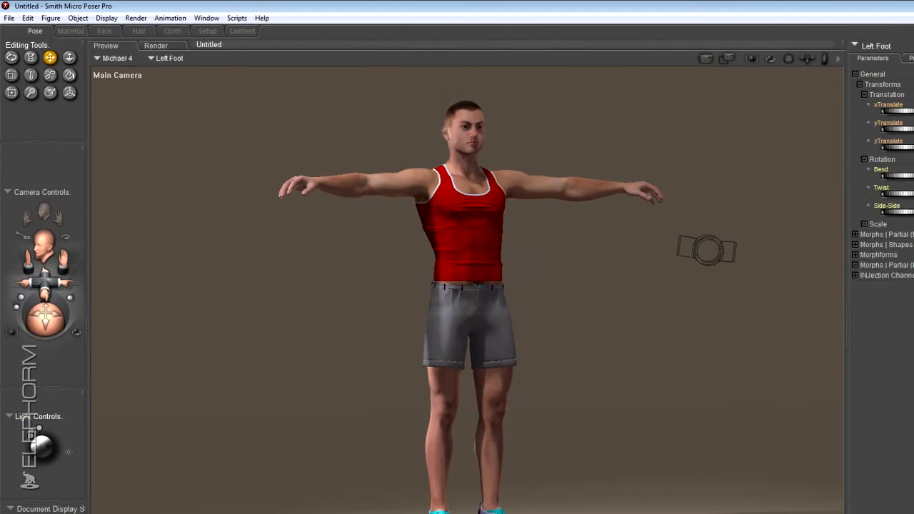
pyautogui.hotkey('ctrl', 'shift', 'b')
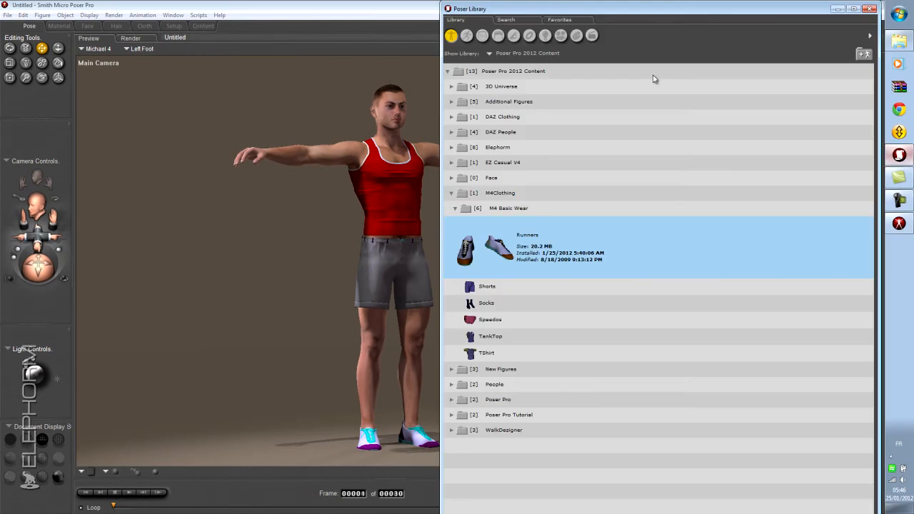
pyautogui.click(466, 35)
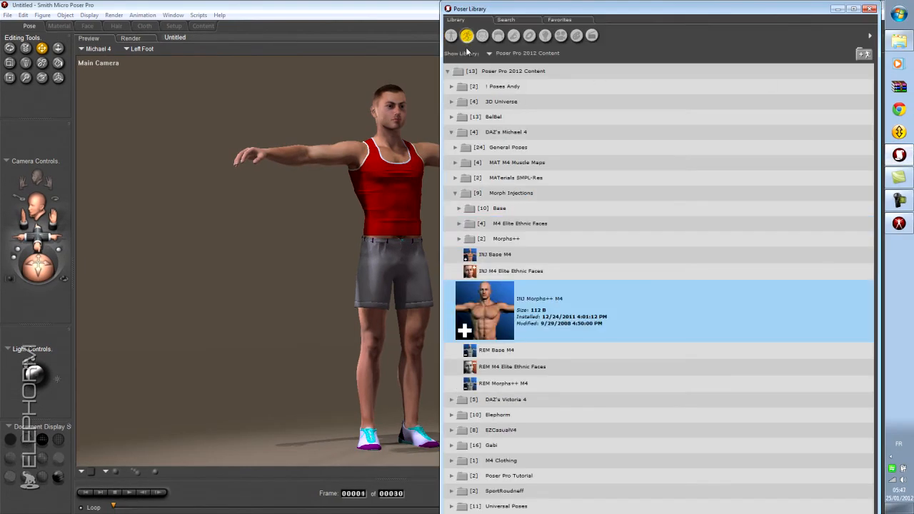
# Open the M4 Basic Wear folder under M4 Clothing and try to apply one of its clothing presets.
pyautogui.doubleClick(485, 72)
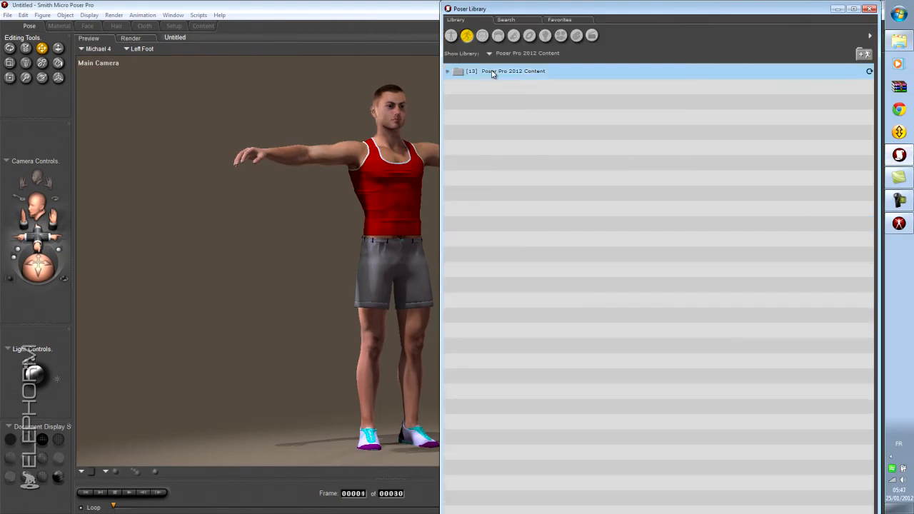
pyautogui.click(447, 71)
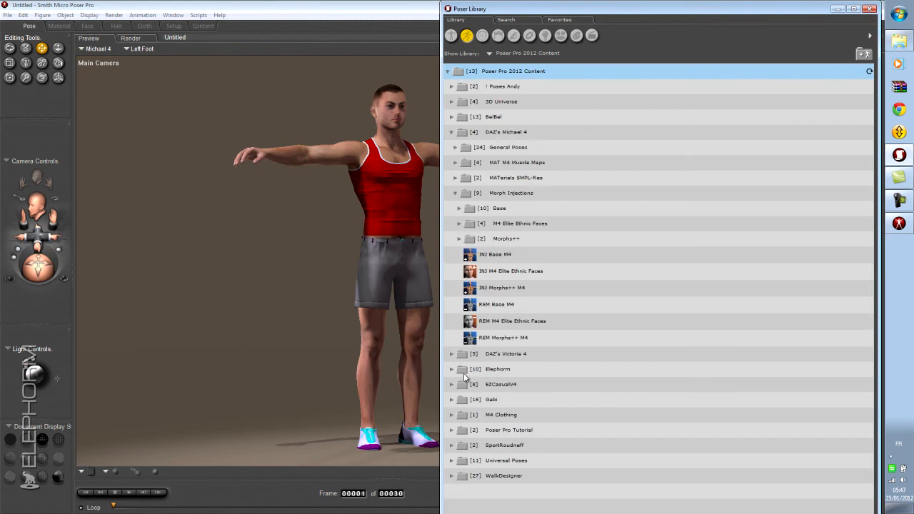
pyautogui.click(452, 417)
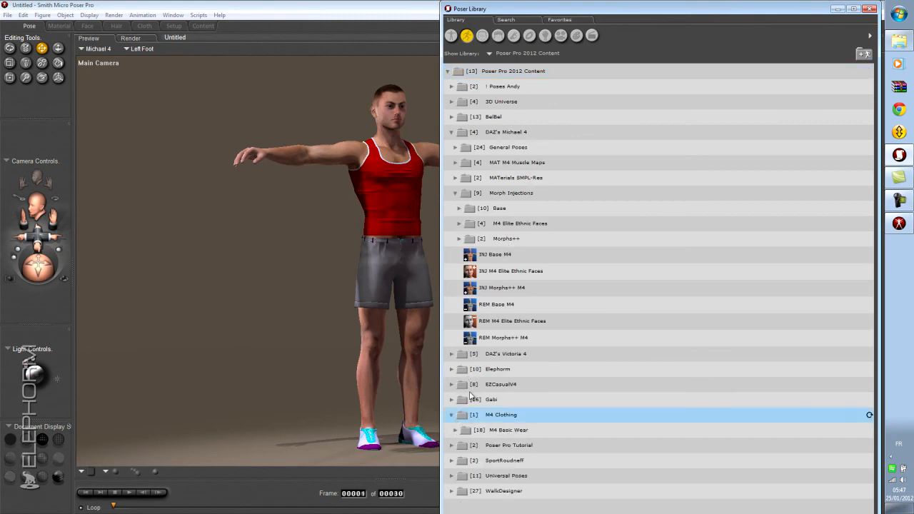
pyautogui.click(457, 431)
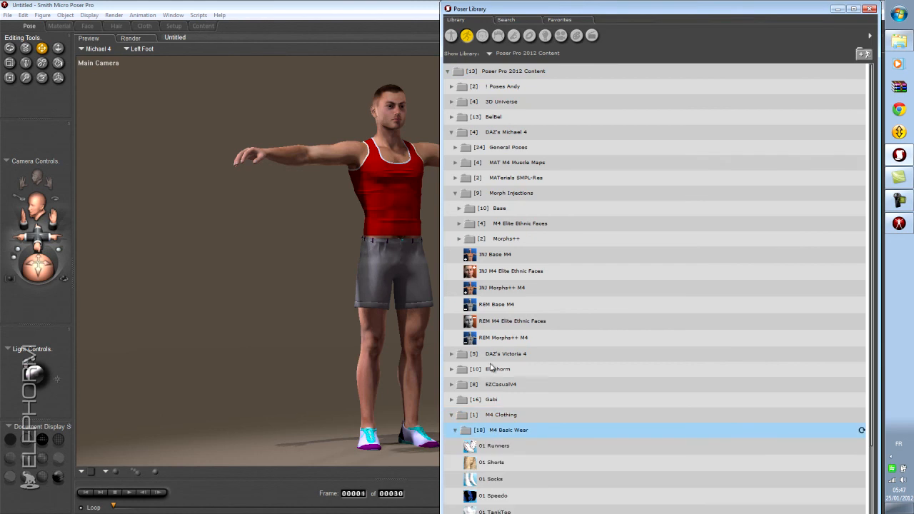
pyautogui.scroll(-3, 547, 339)
pyautogui.doubleClick(510, 343)
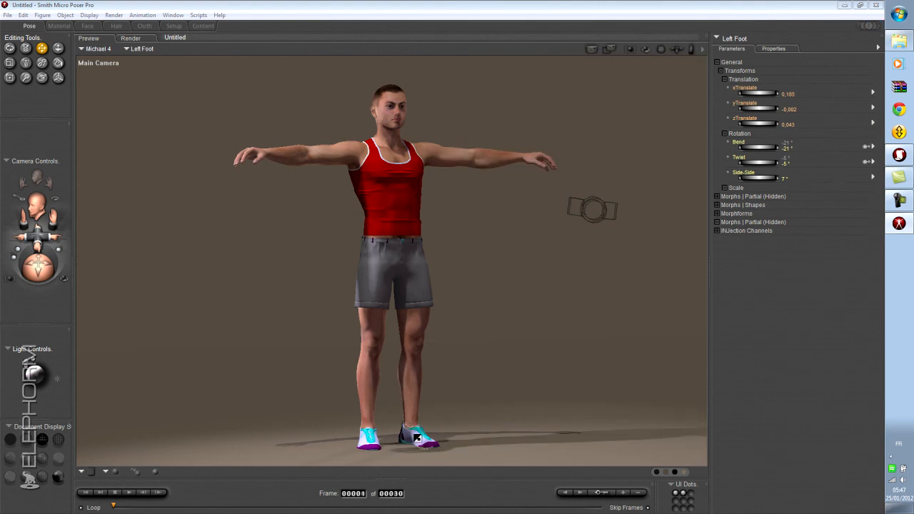
# Select the Runners figure and apply the 01 Runners preset from the M4 Basic Wear pose folder to the shoes.
pyautogui.click(899, 155)
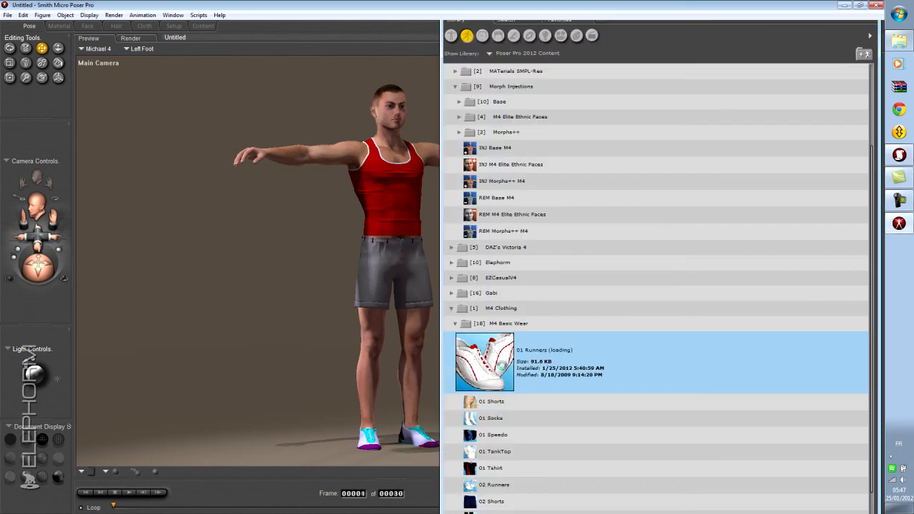
pyautogui.click(104, 48)
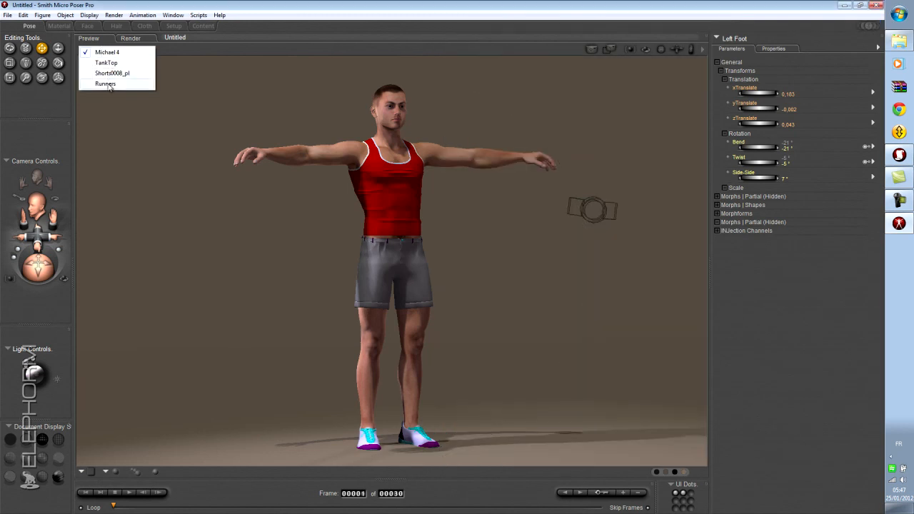
pyautogui.click(105, 84)
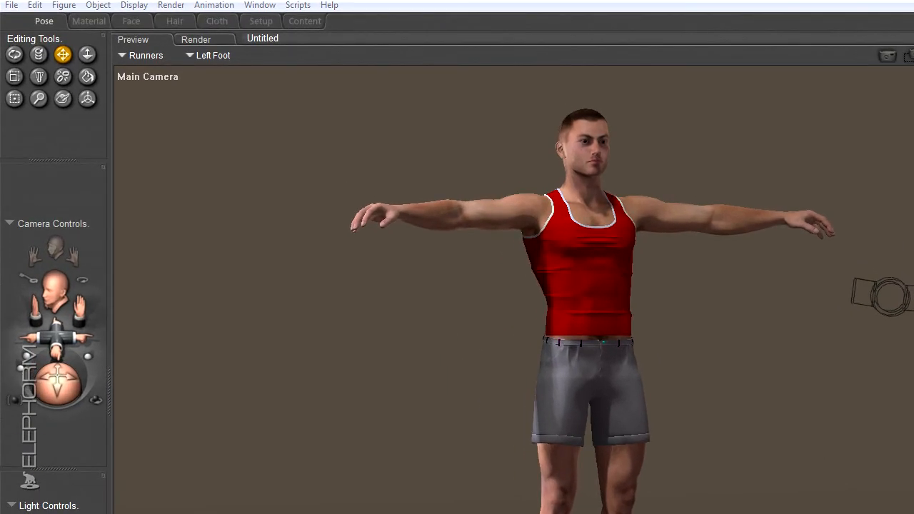
pyautogui.click(899, 155)
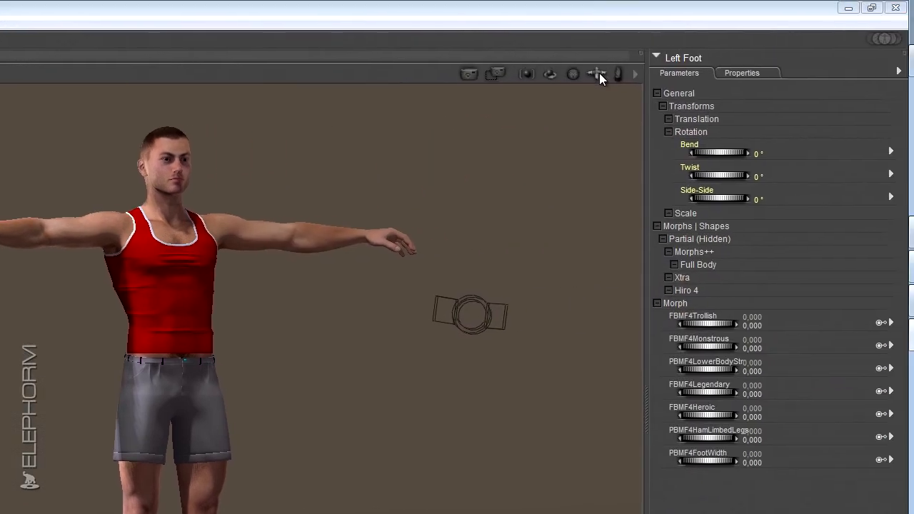
pyautogui.moveTo(599, 73); pyautogui.dragTo(596, 63)
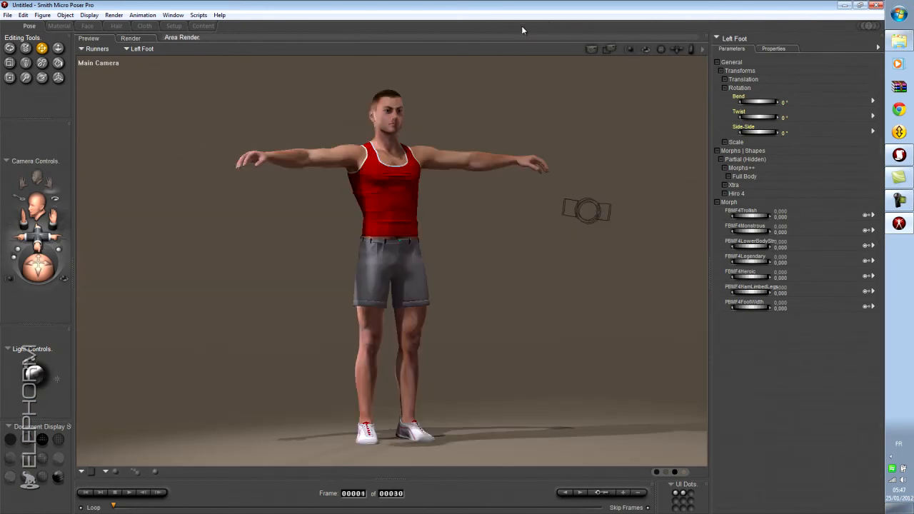
# Select Michael 4's head and apply the 2_Avatar_MAT preset from the Elephorm AvatarTuto folder of the Downloads library.
pyautogui.click(393, 94)
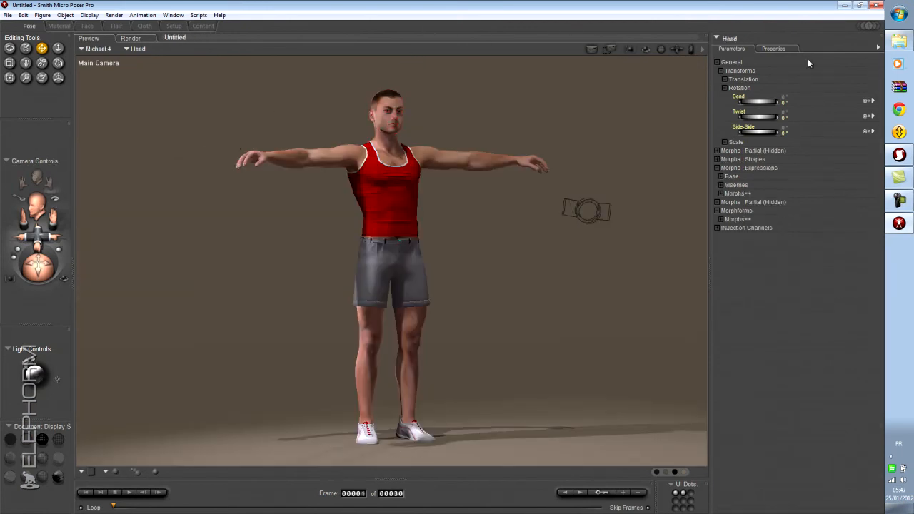
pyautogui.click(908, 161)
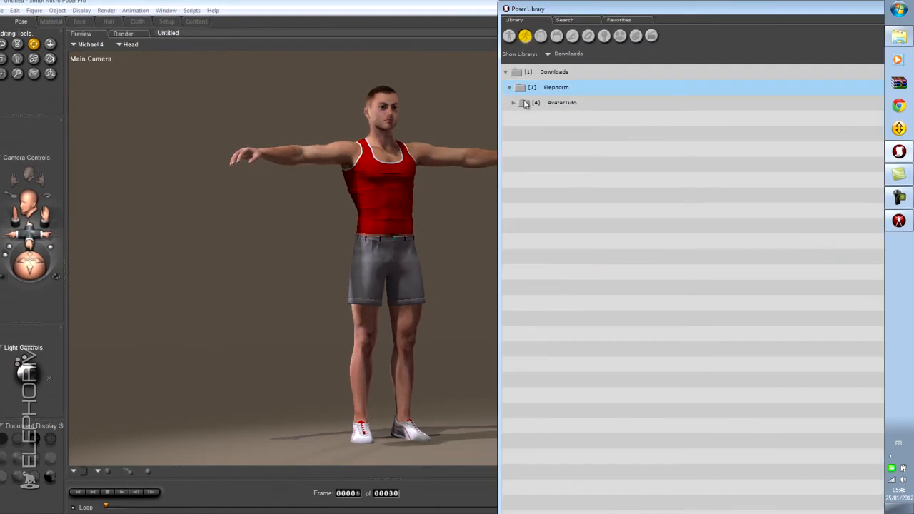
pyautogui.click(514, 104)
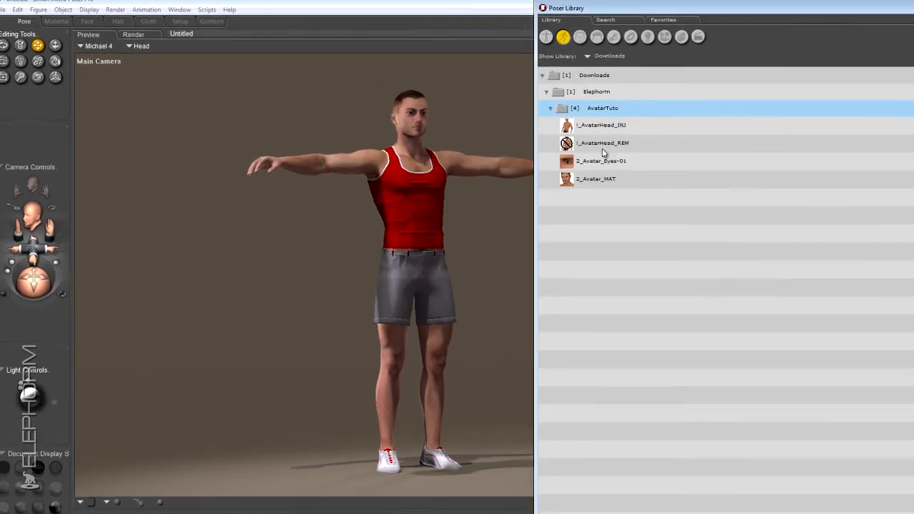
pyautogui.click(528, 169)
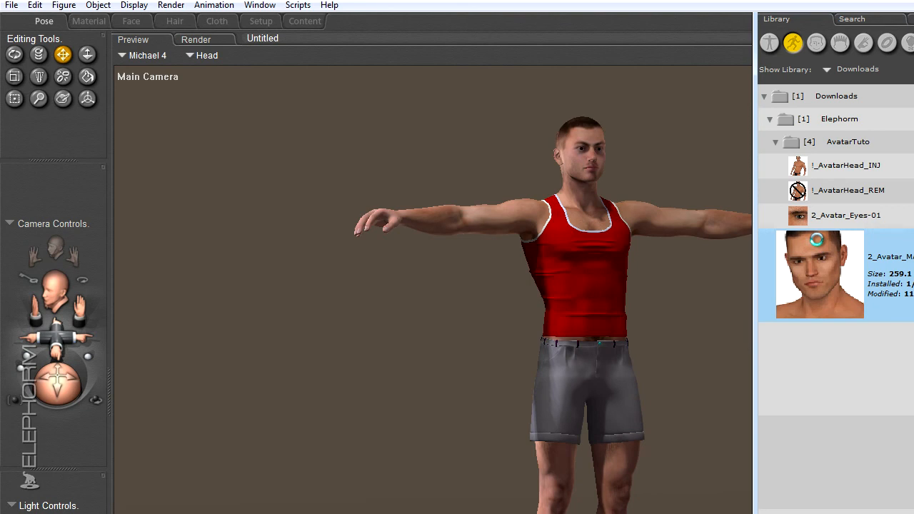